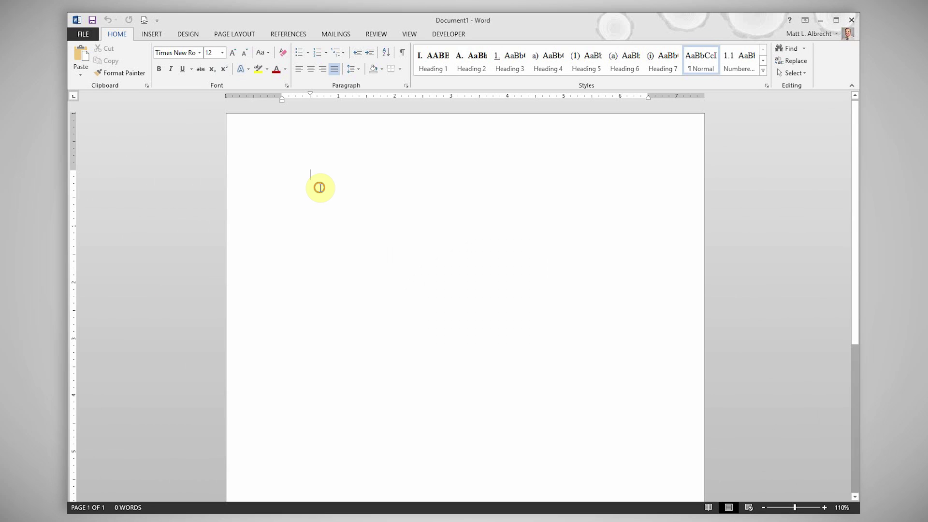
# Type a bold 'INTERROGATORY NO. 1:' heading followed by regular sample body text
pyautogui.click(320, 188)
pyautogui.write('INTERROGATORY NO. 1:')
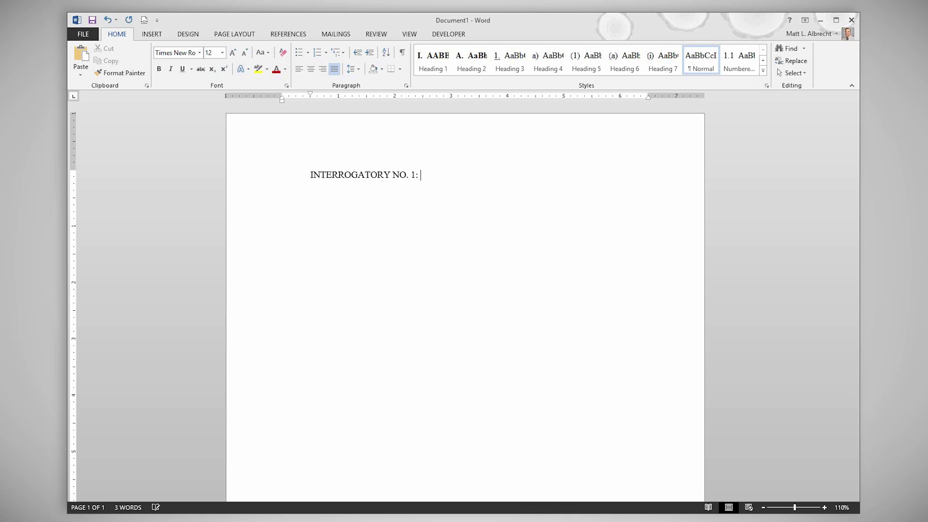
pyautogui.moveTo(311, 175); pyautogui.dragTo(427, 178)
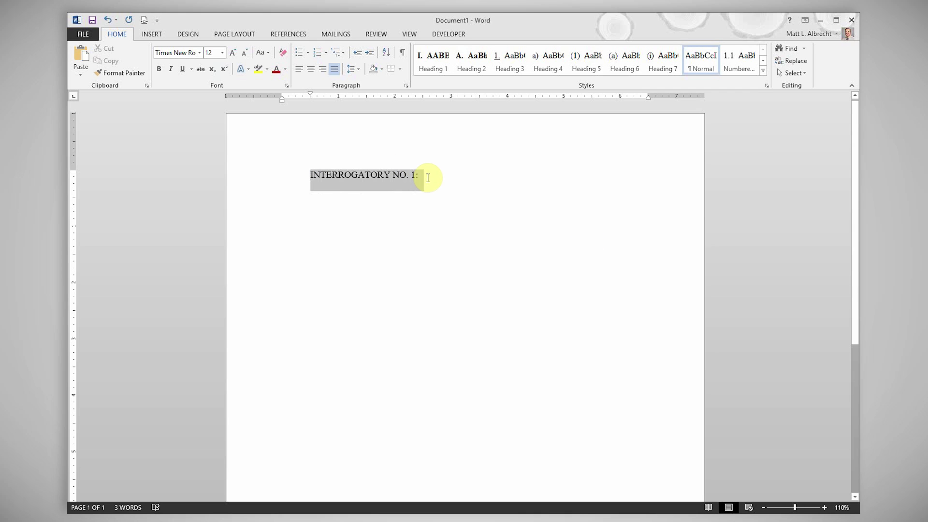
pyautogui.click(159, 68)
pyautogui.click(468, 188)
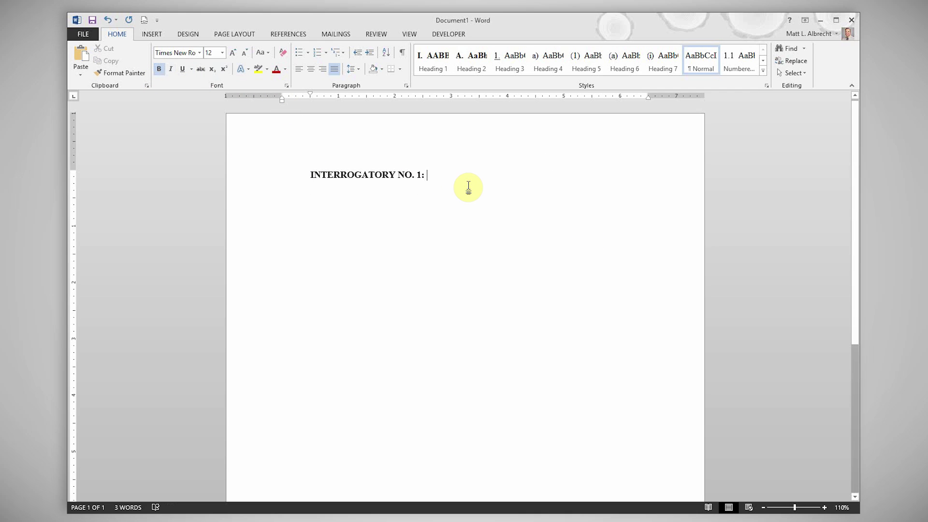
pyautogui.write('Thi')
pyautogui.press('BackSpace')
pyautogui.press('BackSpace')
pyautogui.press('BackSpace')
pyautogui.hotkey('ctrl', 'b')
pyautogui.write('Dang it.  This ')
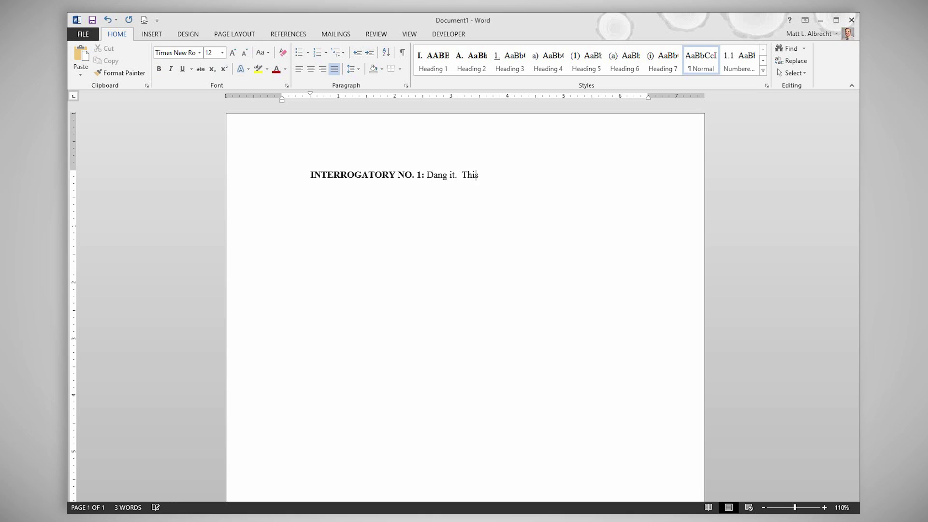
pyautogui.write('is a sa')
pyautogui.press('BackSpace')
# Add 'REQUEST FOR PRODUCTION NO. 1: This is the old way.' with its heading bolded
pyautogui.write('sample')
pyautogui.write('REQUEST FOR PRODUCTION NO. 1')
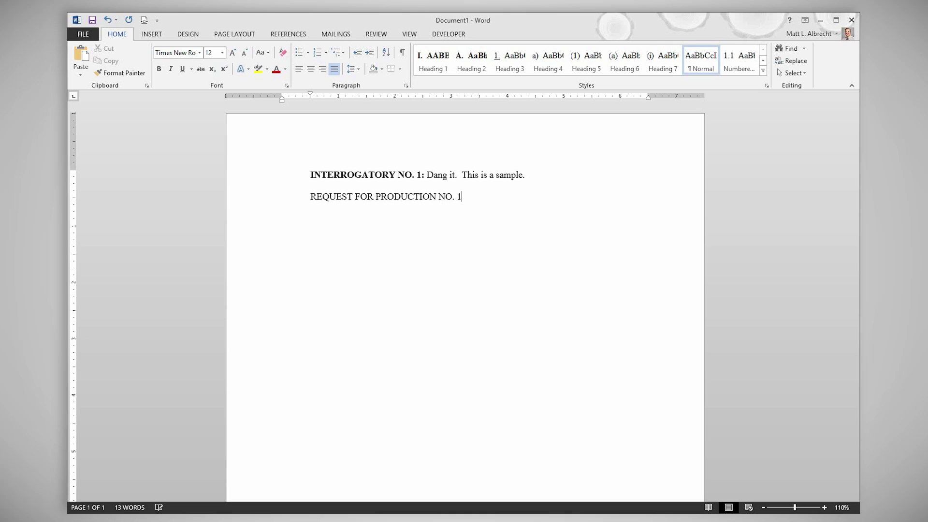
pyautogui.write(': This is the old way.')
pyautogui.moveTo(310, 197); pyautogui.dragTo(465, 196)
pyautogui.click(159, 69)
# Add a paragraph 'REQUEST FOR PRODUCTION NO. 2: This way seems silly to me, now.' with a bold heading
pyautogui.click(622, 213)
pyautogui.press('Return')
pyautogui.write('RE')
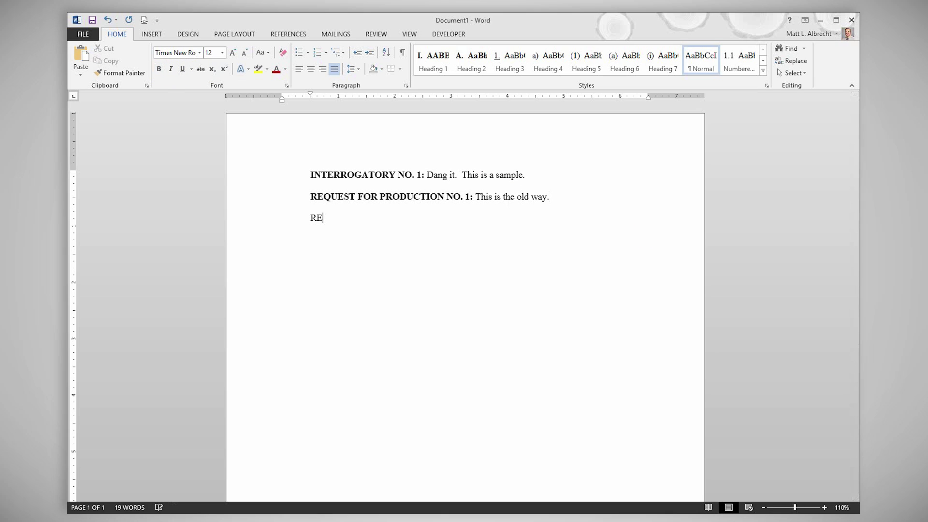
pyautogui.write('QUEST FOR PRODU')
pyautogui.press('BackSpace')
pyautogui.write('ODUCTION NO.')
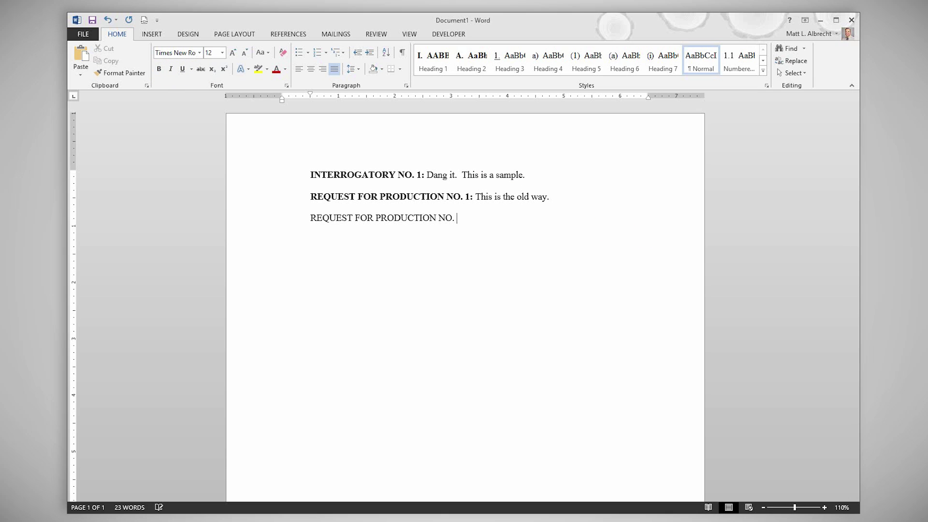
pyautogui.write(' 2: This way seems silly to me, now.')
pyautogui.moveTo(310, 218); pyautogui.dragTo(465, 216)
pyautogui.hotkey('ctrl', 'b')
# Add 'REQUEST FOR ADMISSION NO. 1: Admit that you do this...' with a bold heading
pyautogui.press('End')
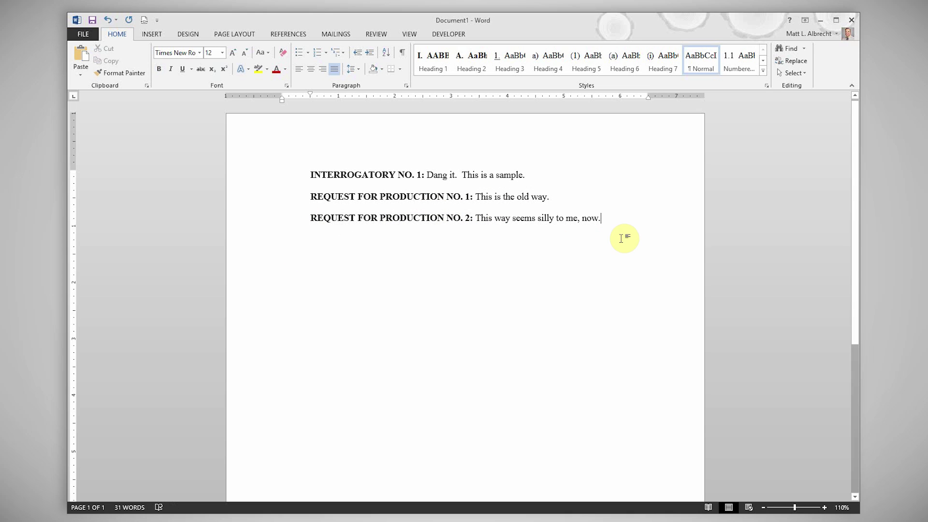
pyautogui.press('Return')
pyautogui.write('REQUESTE')
pyautogui.press('BackSpace')
pyautogui.write('FOR ADMISS')
pyautogui.press('BackSpace')
pyautogui.press('BackSpace')
pyautogui.press('BackSpace')
pyautogui.press('BackSpace')
pyautogui.press('BackSpace')
pyautogui.write('DMISSION NO. 1')
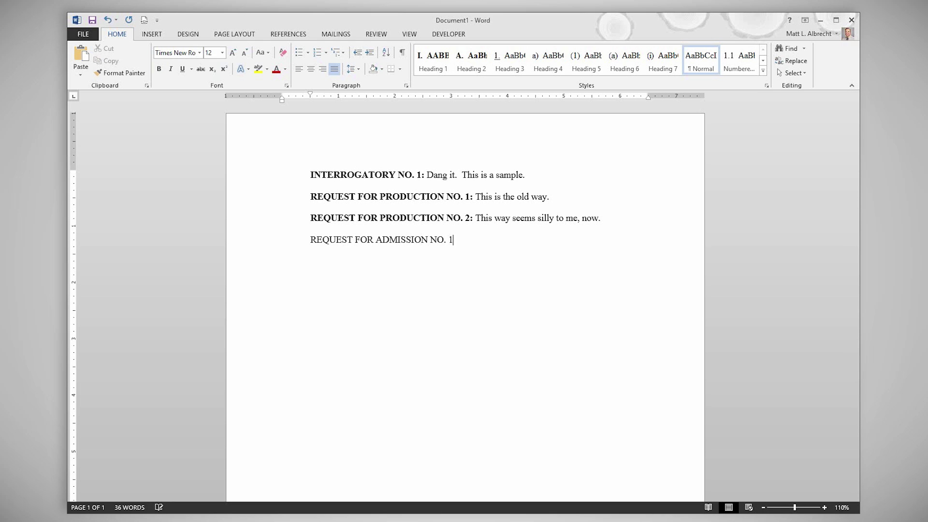
pyautogui.write(': Admit that you do thi')
pyautogui.write('s...')
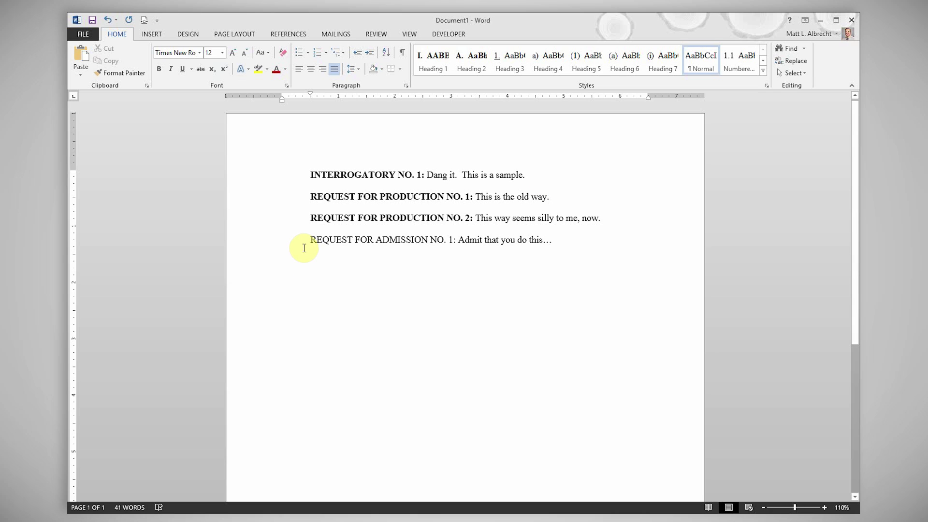
pyautogui.moveTo(308, 241); pyautogui.dragTo(464, 241)
pyautogui.hotkey('ctrl', 'b')
# Add 'INTERROGATORY NO. 2: Isn't there a better way?' with a bold heading
pyautogui.click(586, 254)
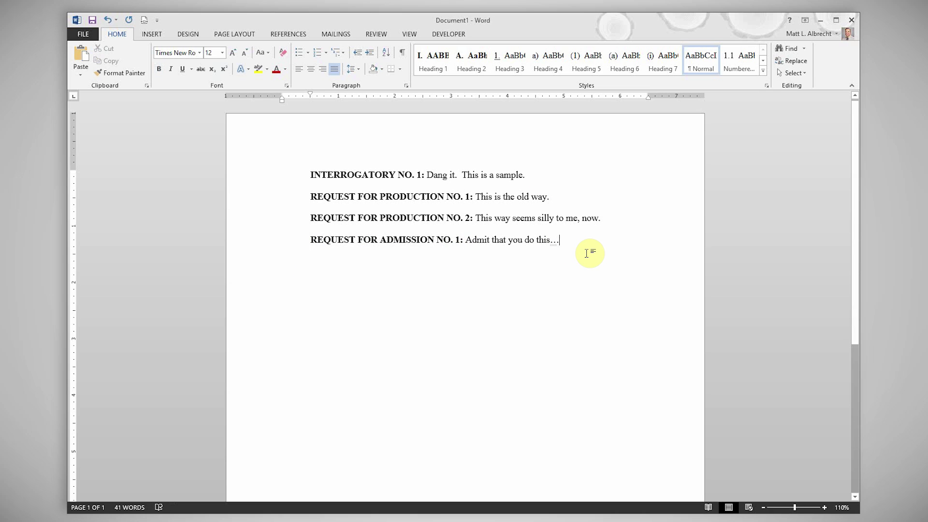
pyautogui.press('Return')
pyautogui.write('INTERROGATORY NO. 2: I')
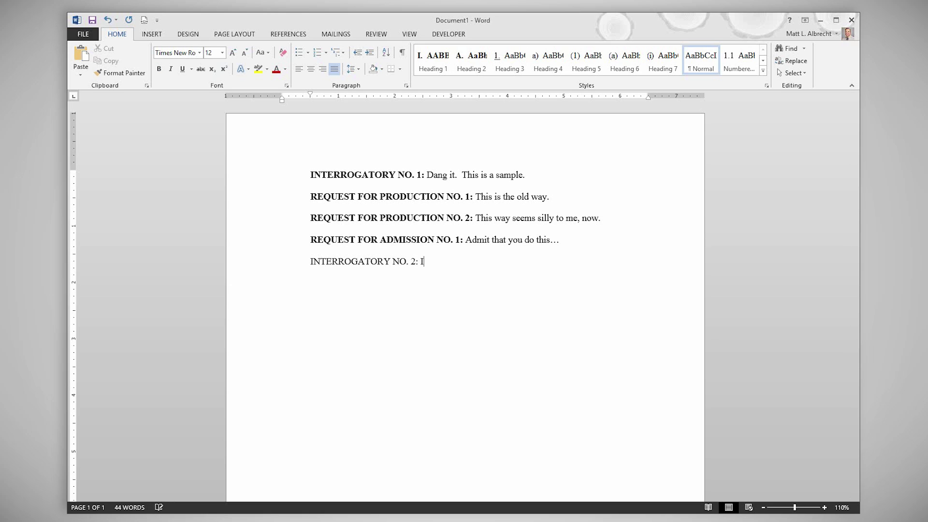
pyautogui.write("sn't there a better way?")
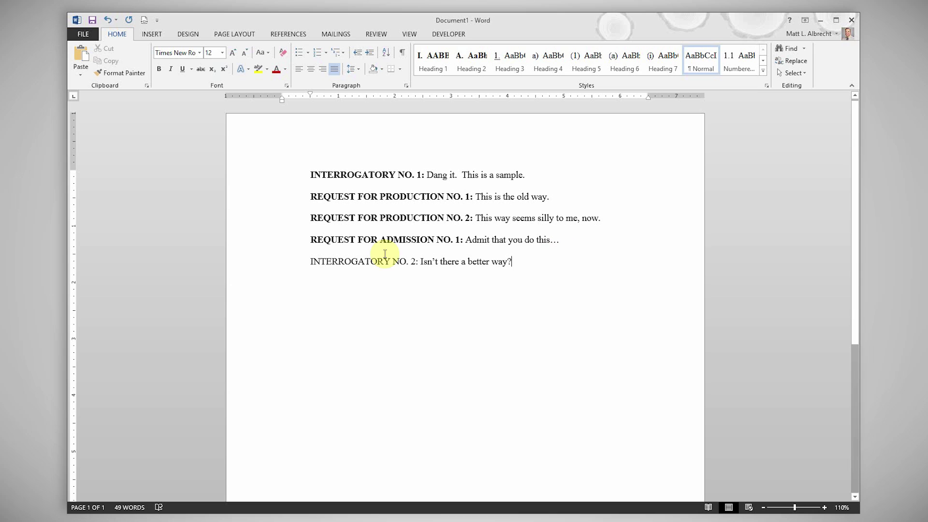
pyautogui.moveTo(304, 270); pyautogui.dragTo(424, 263)
pyautogui.hotkey('ctrl', 'b')
pyautogui.click(458, 278)
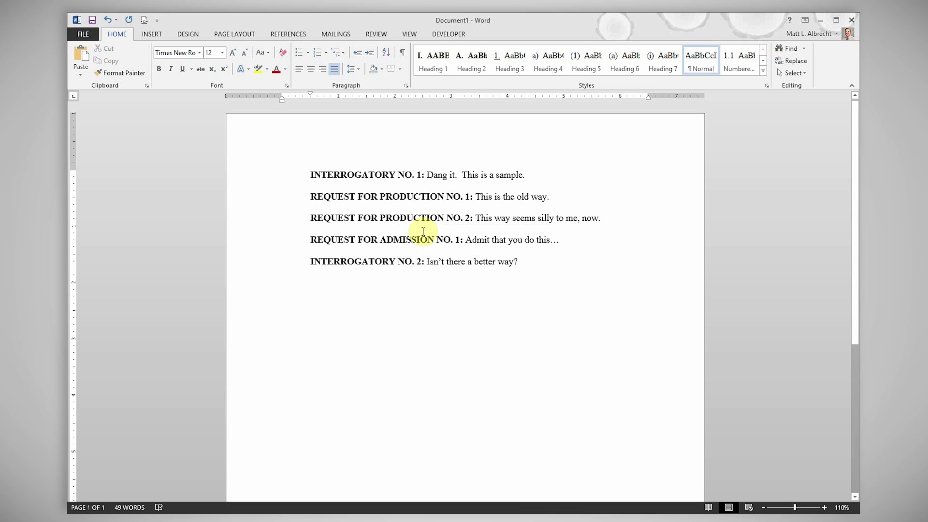
# Delete the first production request, renumber the remaining one to 1, and add 'Oy vey.'
pyautogui.moveTo(310, 198); pyautogui.dragTo(586, 190)
pyautogui.press('Delete')
pyautogui.doubleClick(468, 197)
pyautogui.write('1')
pyautogui.click(552, 261)
pyautogui.press('Return')
pyautogui.write('Oy vey.')
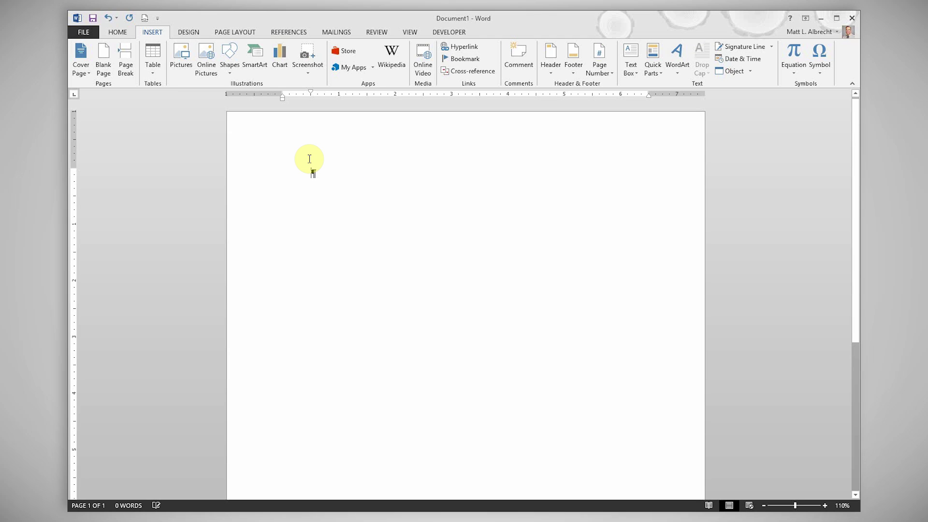
# Type the bold heading 'REQUEST FOR PRODUCTION NO' on the blank page
pyautogui.write('REQUEST FOR PR')
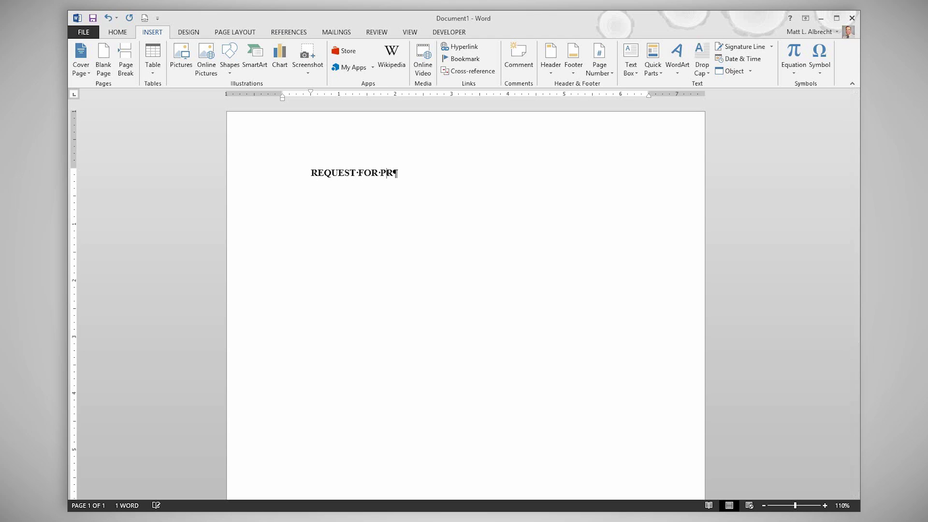
pyautogui.write('ODUCTION NO.')
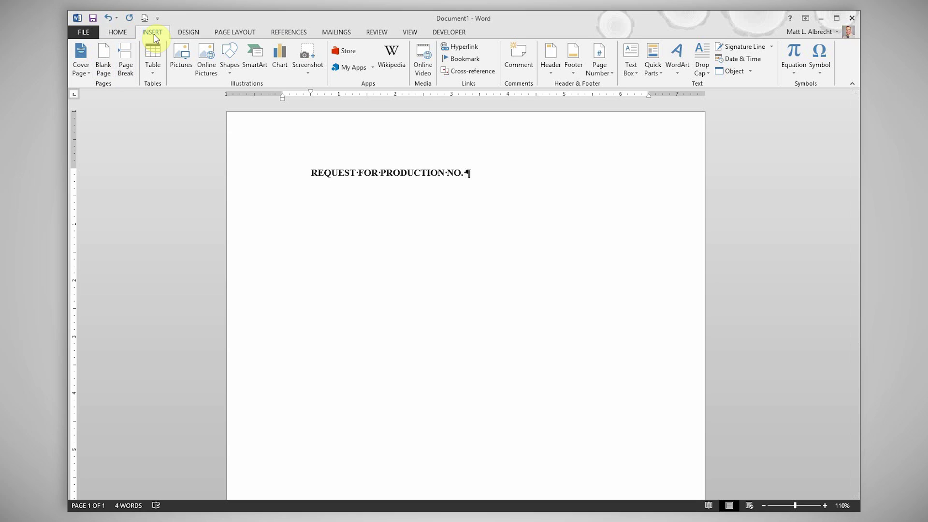
# In the Field dialog, choose the Seq field and set its code to 'SEQ RFP'
pyautogui.click(653, 70)
pyautogui.click(686, 115)
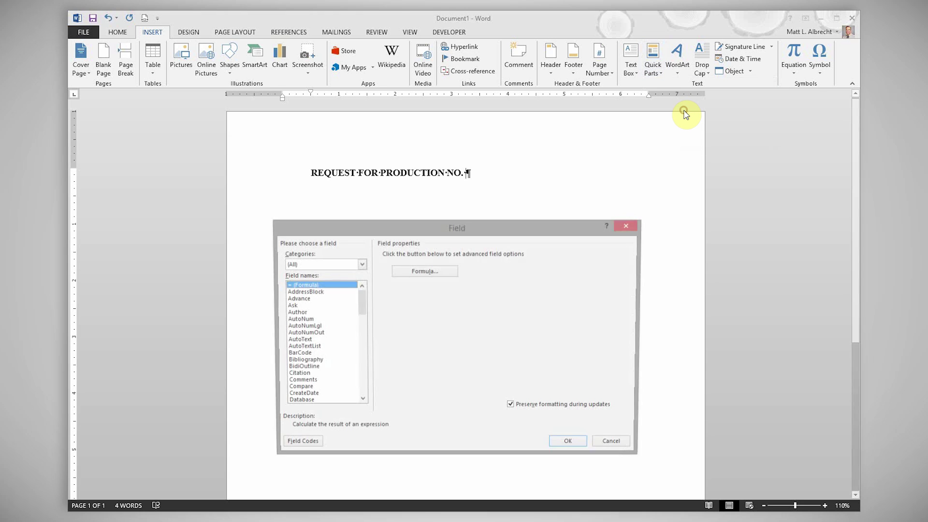
pyautogui.scroll(-10, 314, 347)
pyautogui.click(305, 374)
pyautogui.scroll(1, 303, 373)
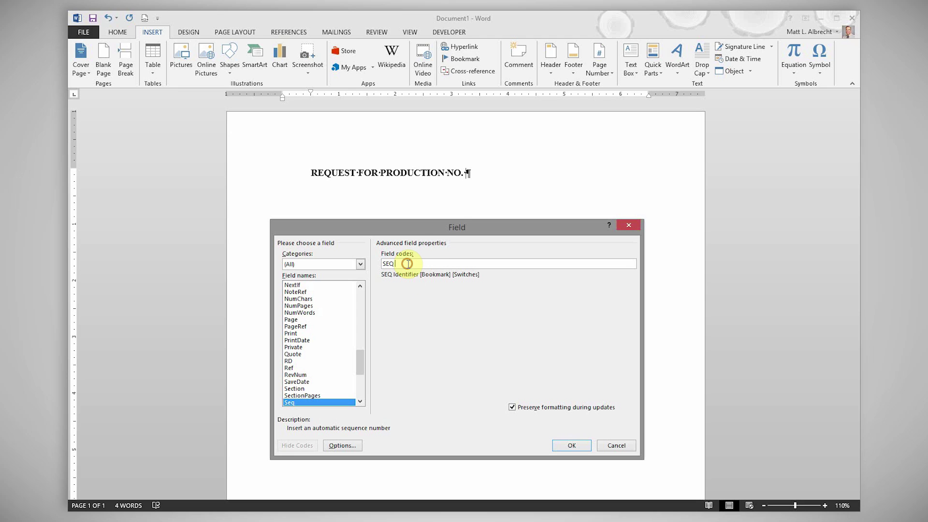
pyautogui.write('RFP')
# Add the Arabic 1, 2, 3 format and \n switch to SEQ RFP and insert it, showing 1
pyautogui.click(350, 446)
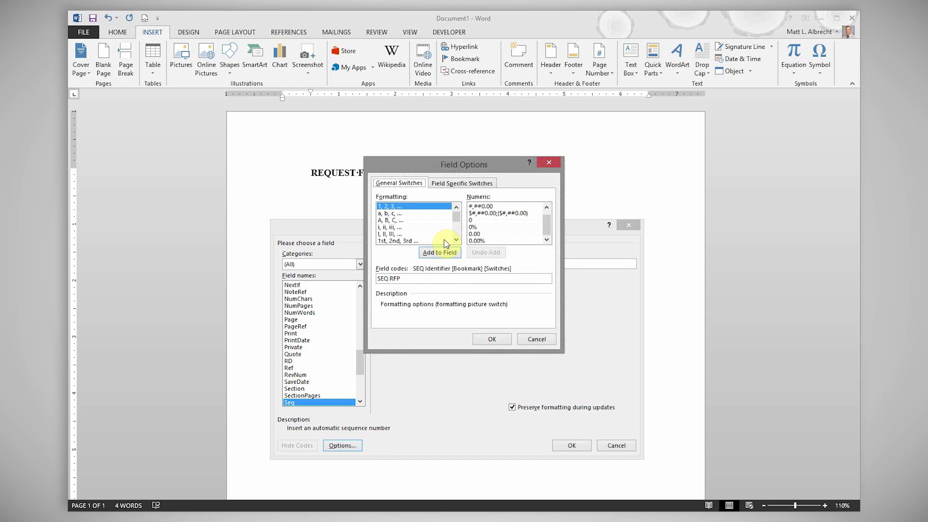
pyautogui.click(387, 207)
pyautogui.click(456, 234)
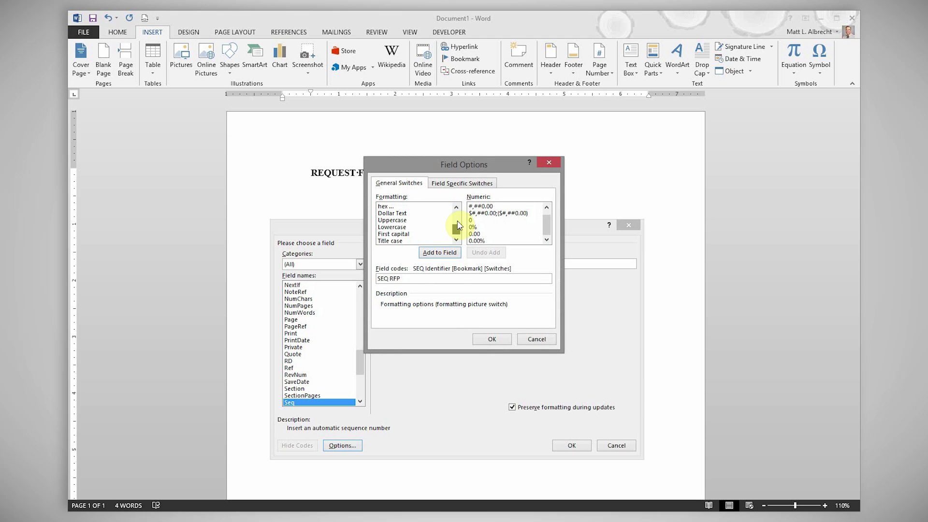
pyautogui.moveTo(456, 222); pyautogui.dragTo(457, 200)
pyautogui.click(449, 254)
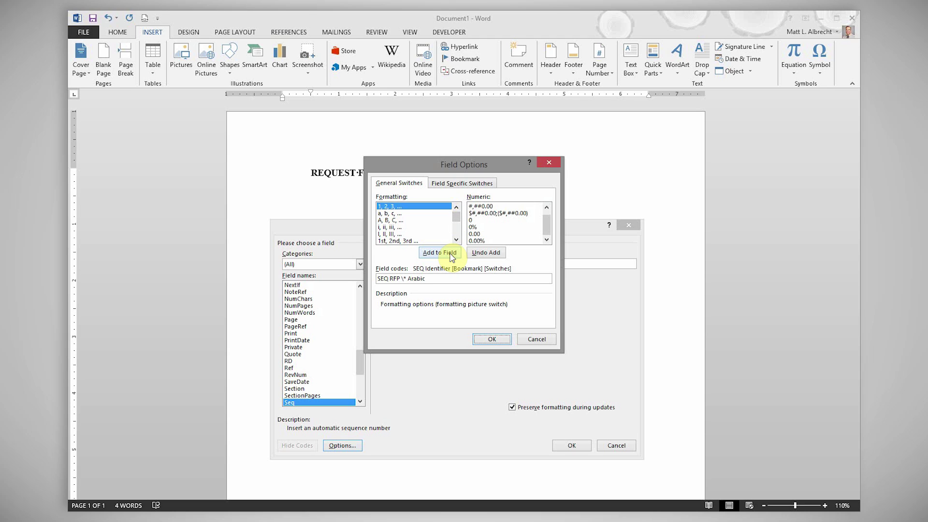
pyautogui.click(475, 189)
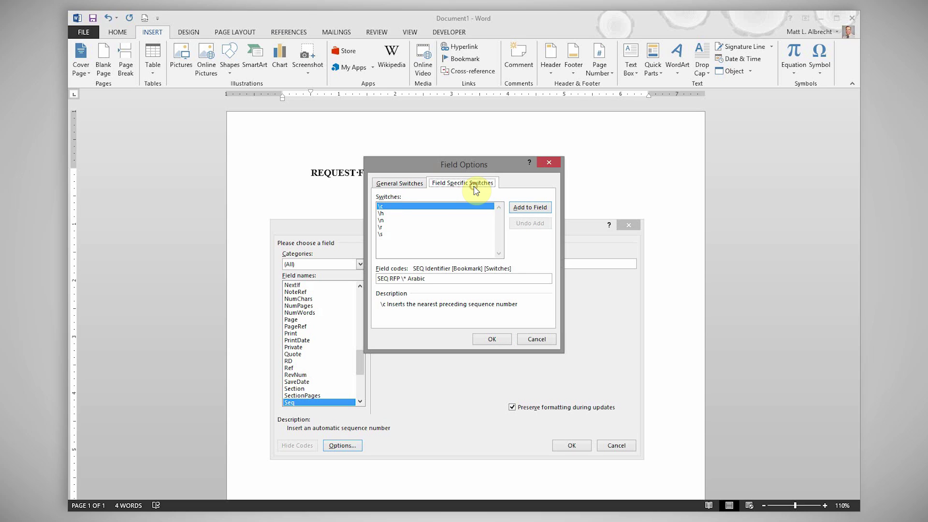
pyautogui.click(387, 220)
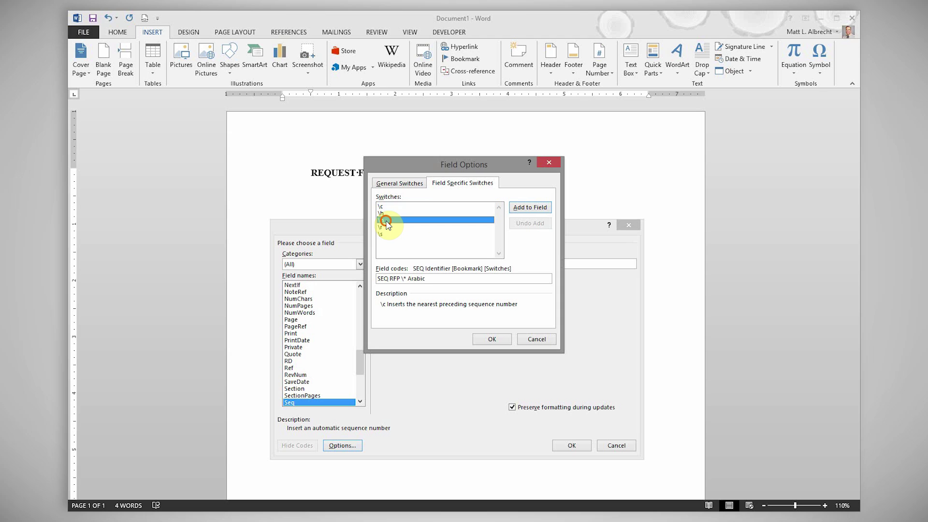
pyautogui.click(523, 208)
pyautogui.click(496, 339)
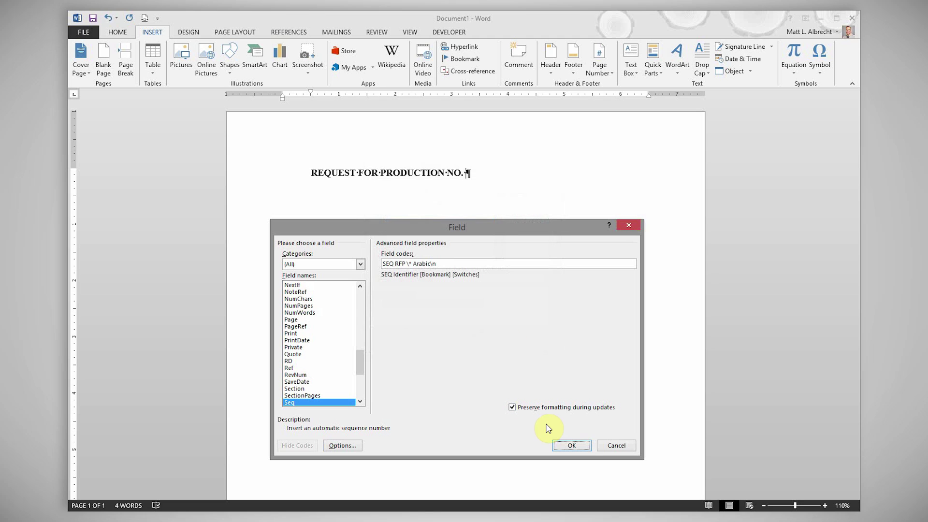
pyautogui.click(569, 445)
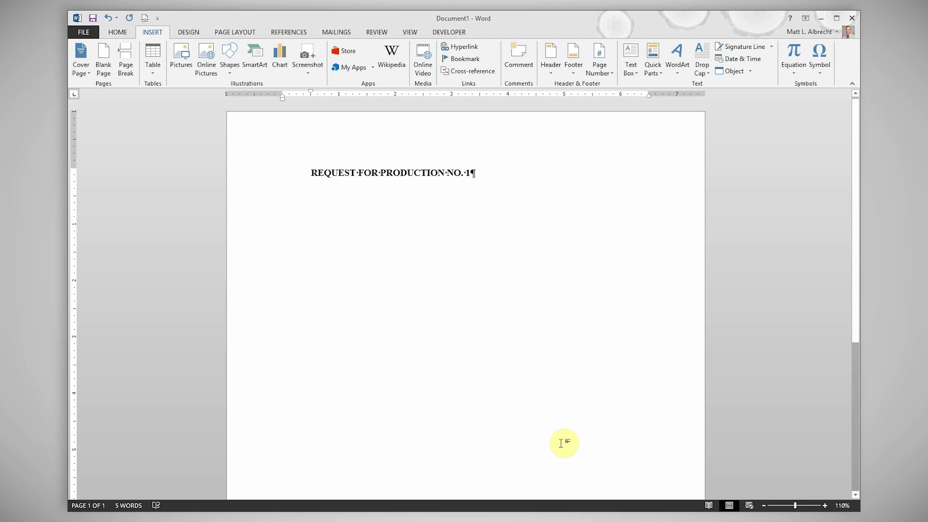
# End the heading with a colon, remove the sample text, and turn bold off
pyautogui.write(': ')
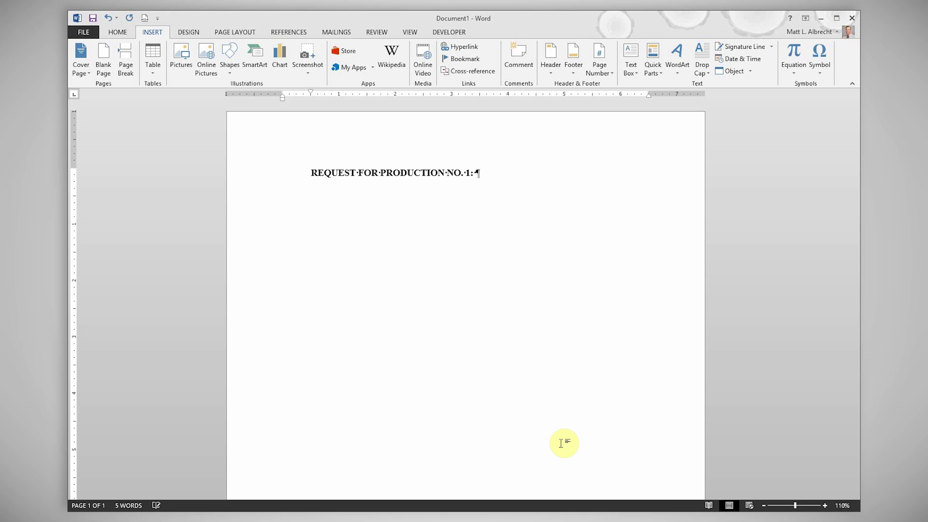
pyautogui.write('Sample Te')
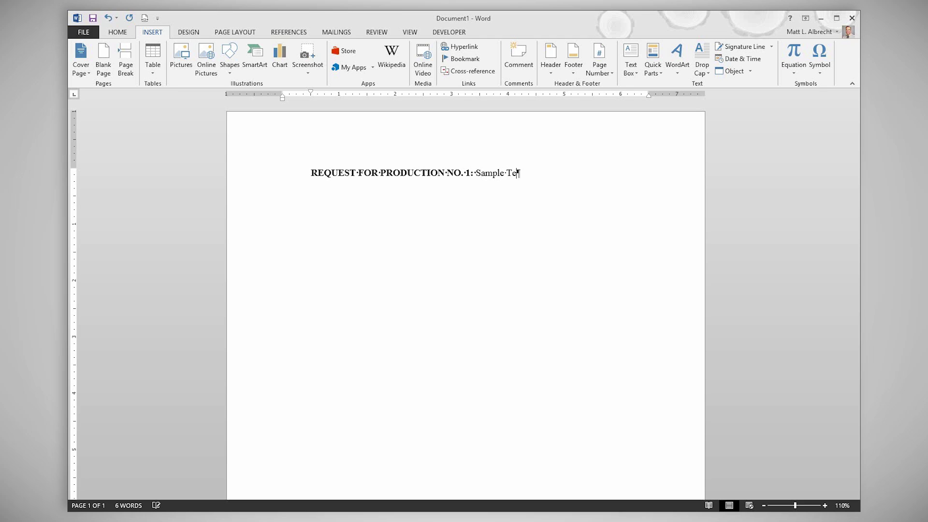
pyautogui.press('BackSpace')
pyautogui.press('BackSpace')
pyautogui.press('BackSpace')
pyautogui.press('BackSpace')
pyautogui.press('BackSpace')
pyautogui.press('BackSpace')
pyautogui.press('BackSpace')
pyautogui.press('BackSpace')
pyautogui.press('BackSpace')
pyautogui.press('BackSpace')
pyautogui.press('BackSpace')
pyautogui.press('BackSpace')
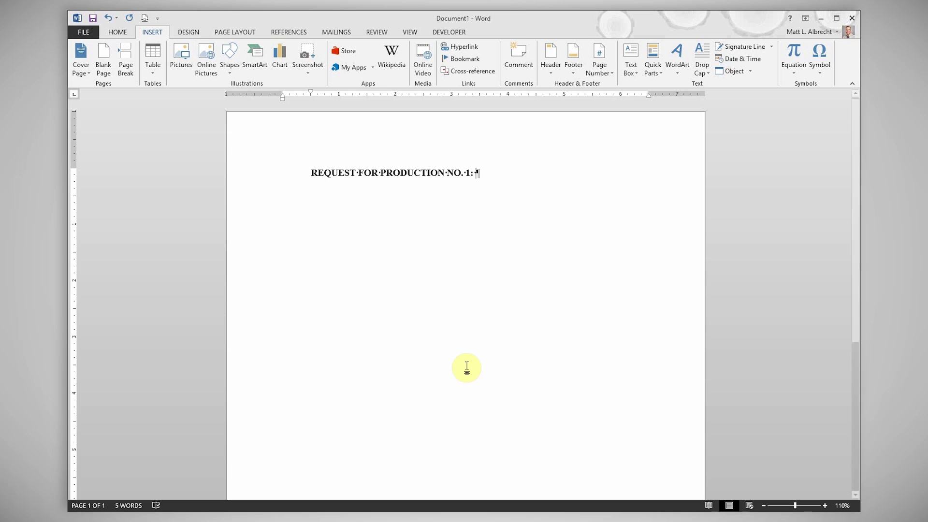
pyautogui.click(120, 34)
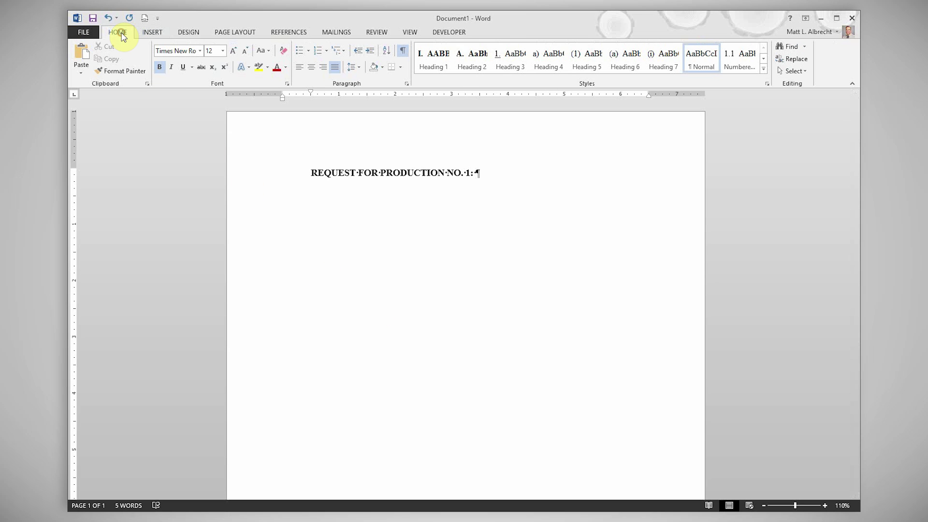
pyautogui.click(160, 67)
# Select the 'REQUEST FOR PRODUCTION NO. 1:' heading and reach the Quick Parts AutoText menu
pyautogui.moveTo(305, 173); pyautogui.dragTo(479, 175)
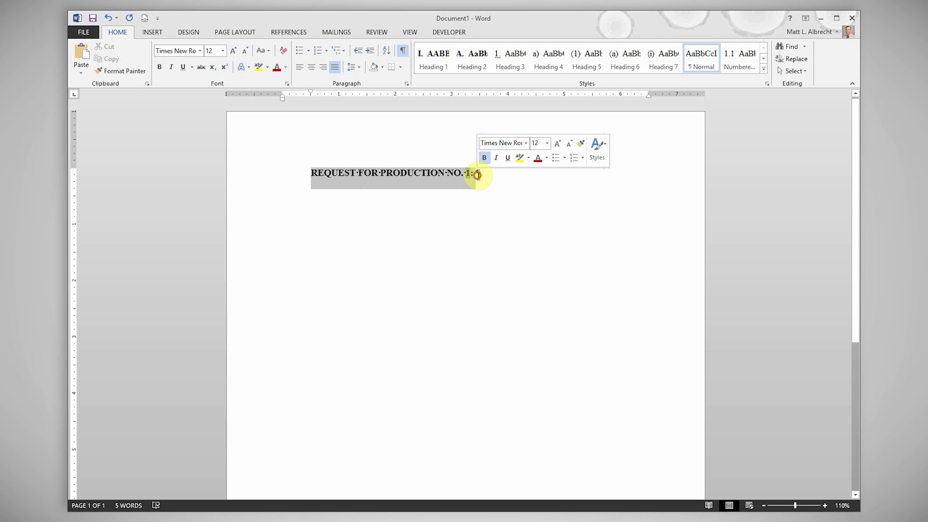
pyautogui.click(153, 33)
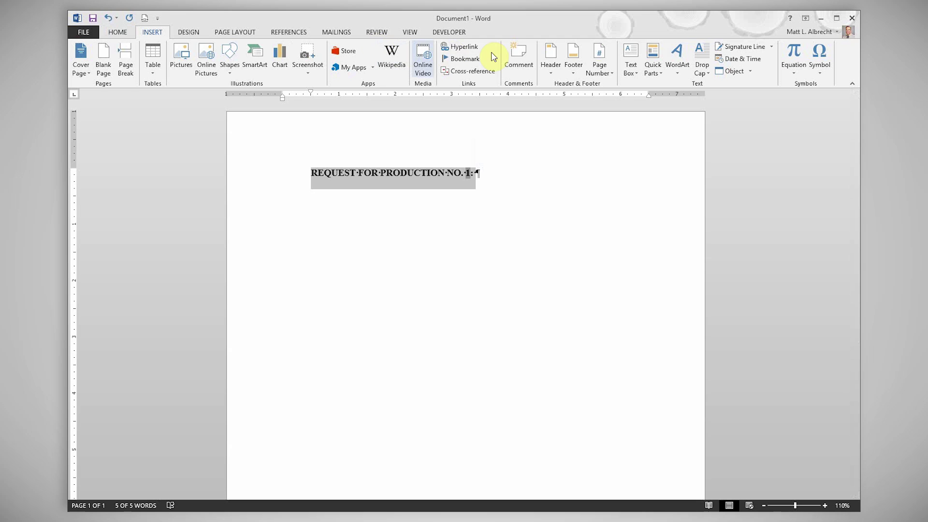
pyautogui.click(658, 75)
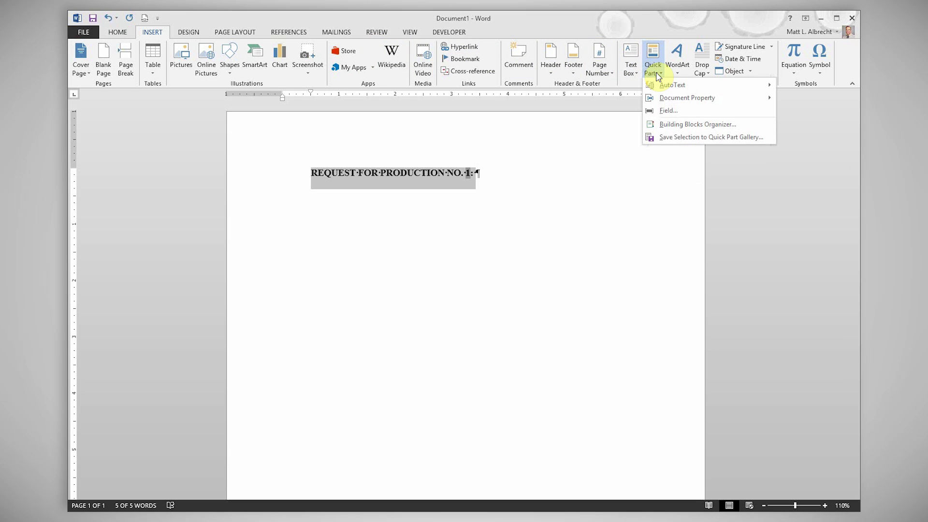
pyautogui.moveTo(666, 86)
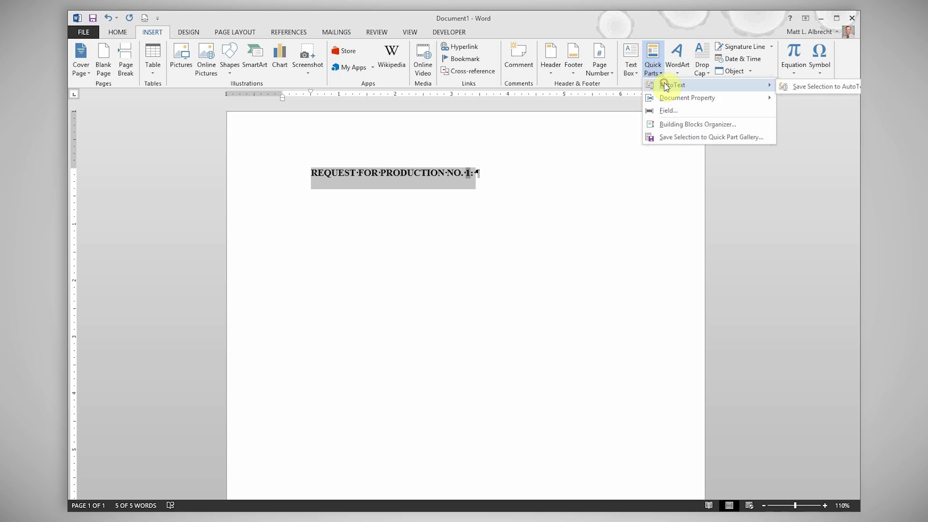
# Save the heading as AutoText 'RFP' in Building Blocks.dotx with an auto-numbering description, content only
pyautogui.click(806, 89)
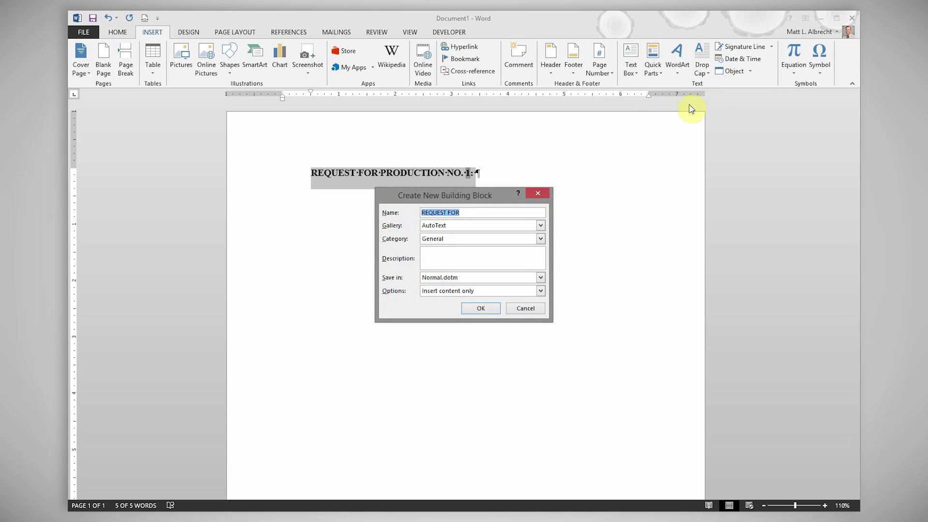
pyautogui.write('RFP')
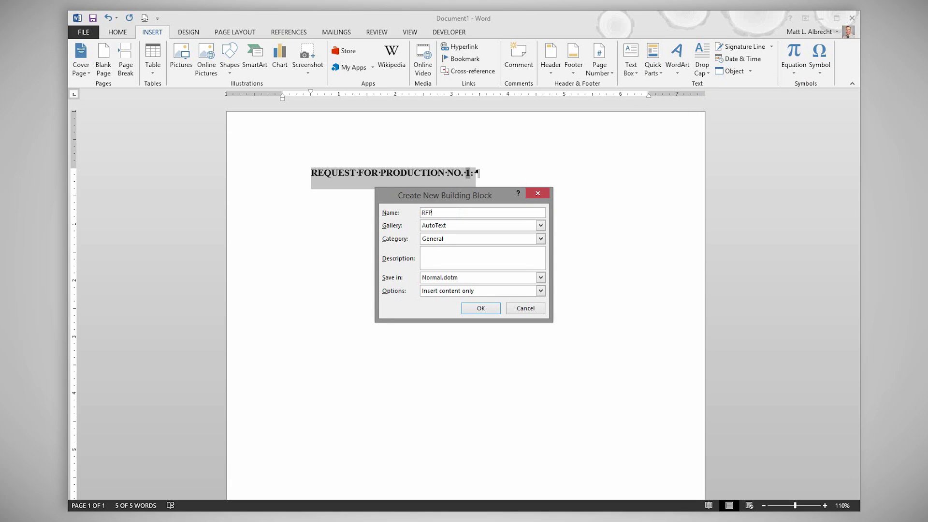
pyautogui.press('Tab')
pyautogui.press('Tab')
pyautogui.press('Tab')
pyautogui.write('Request for Production text with auto-numbe')
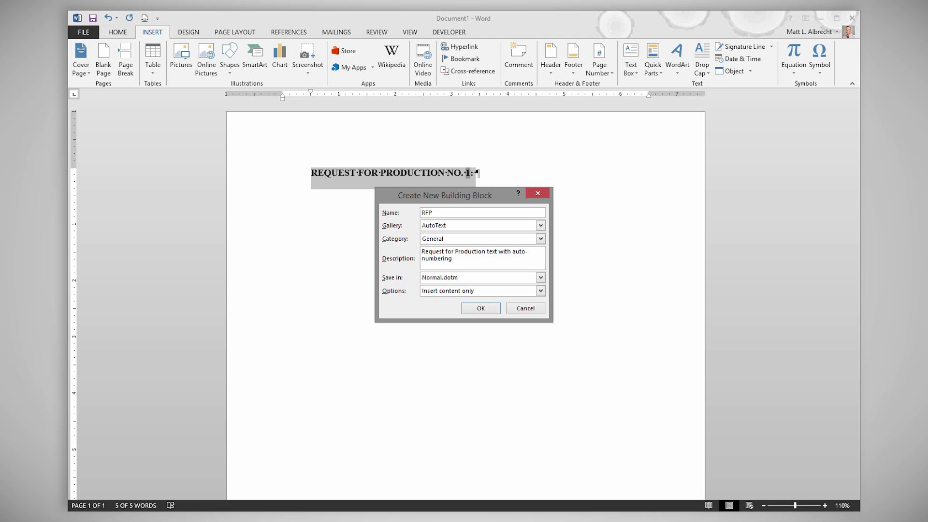
pyautogui.click(540, 277)
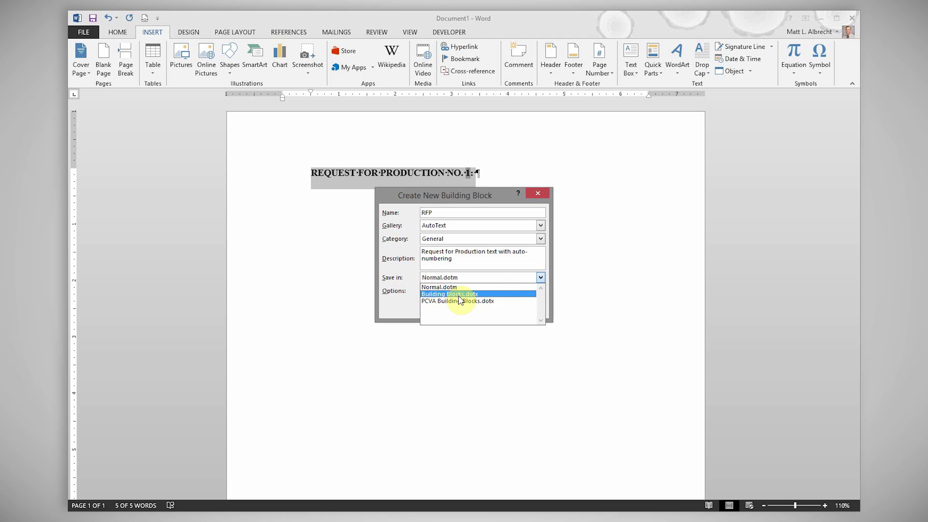
pyautogui.click(489, 297)
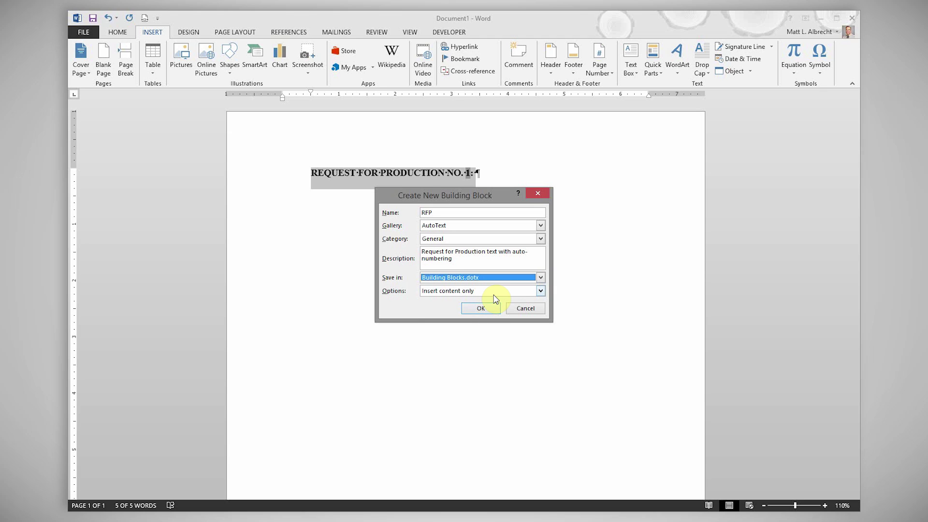
pyautogui.click(494, 292)
pyautogui.click(496, 296)
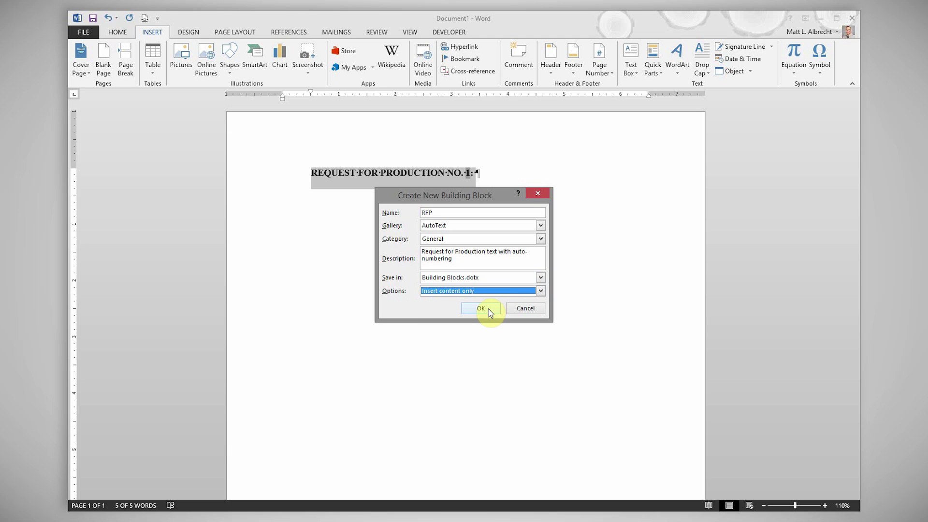
pyautogui.click(487, 311)
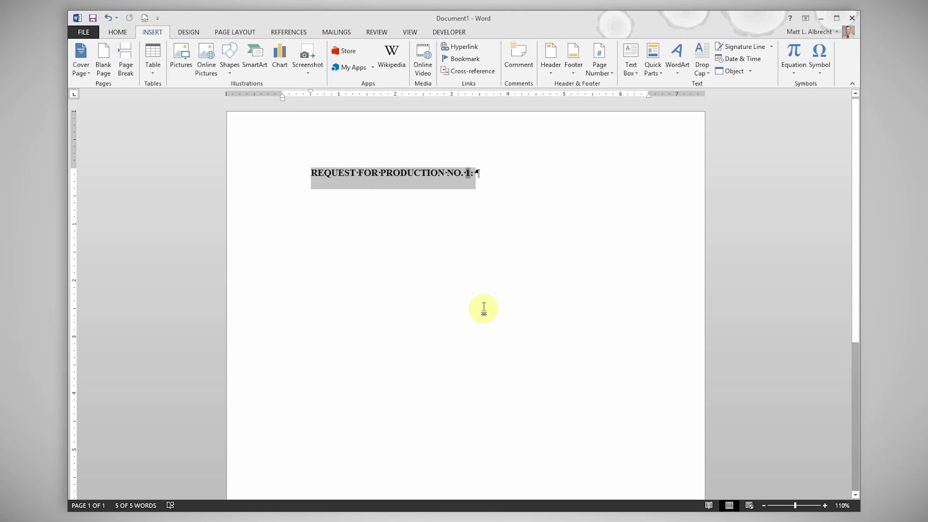
# On a new line below, type the heading 'REQUEST FOR ADMISSION NO.'
pyautogui.click(533, 251)
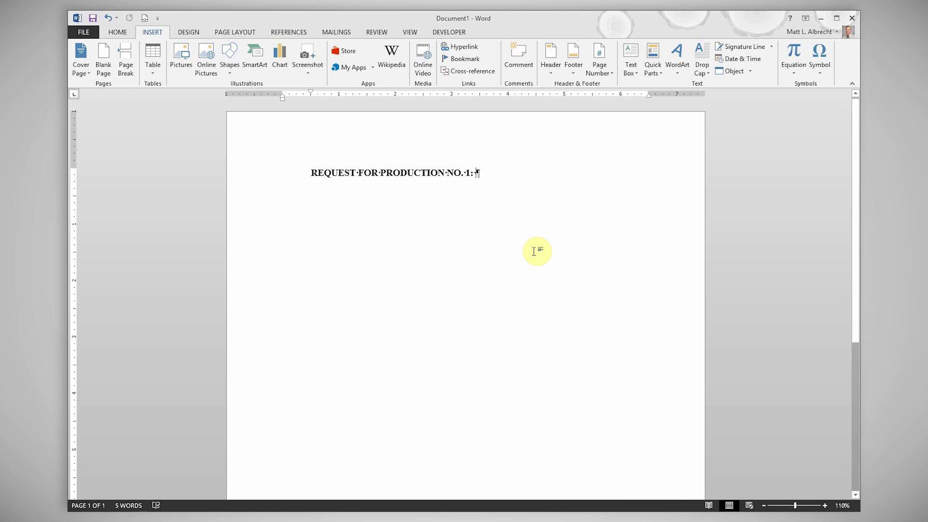
pyautogui.press('Return')
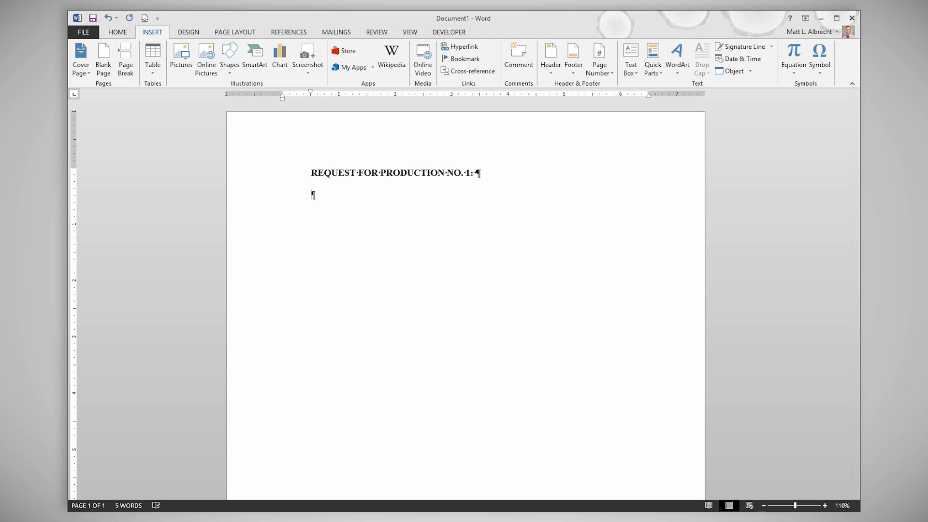
pyautogui.press('BackSpace')
pyautogui.press('Return')
pyautogui.write('REQUES')
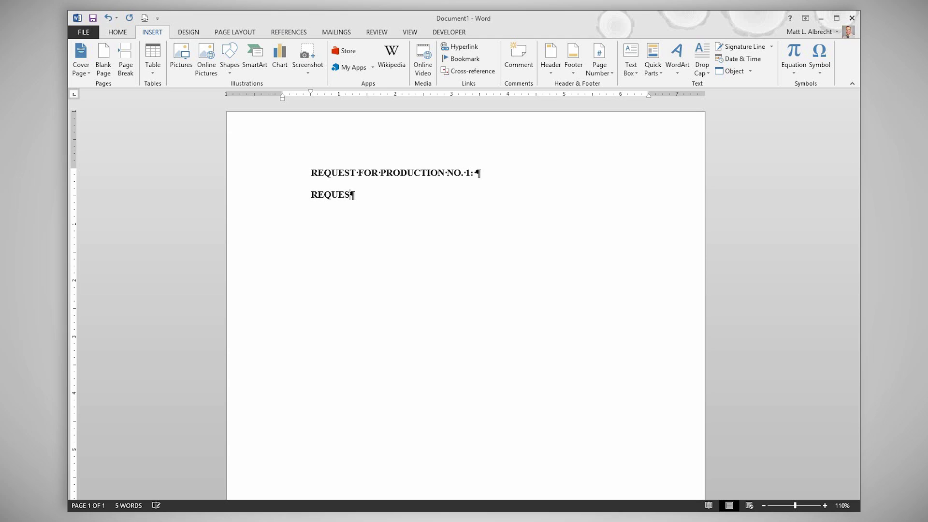
pyautogui.write('T FOR ADMISSION ')
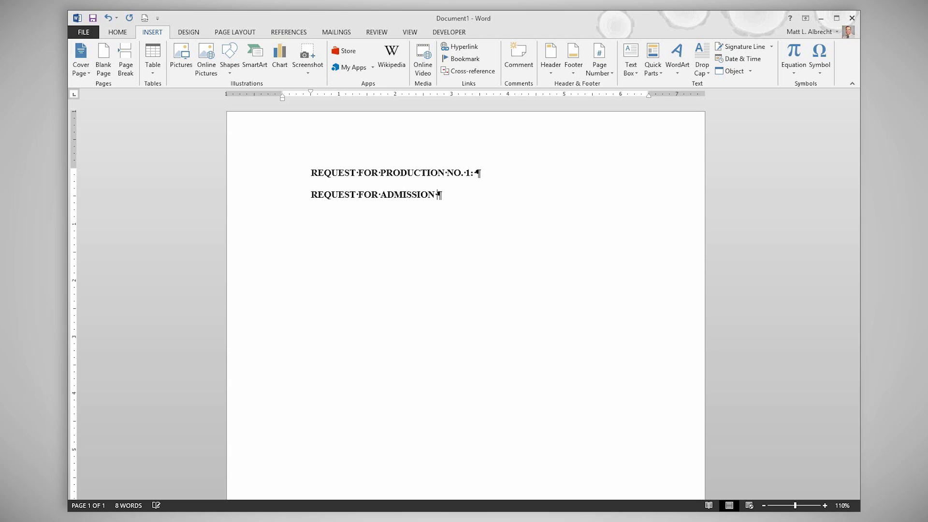
pyautogui.write('NO.')
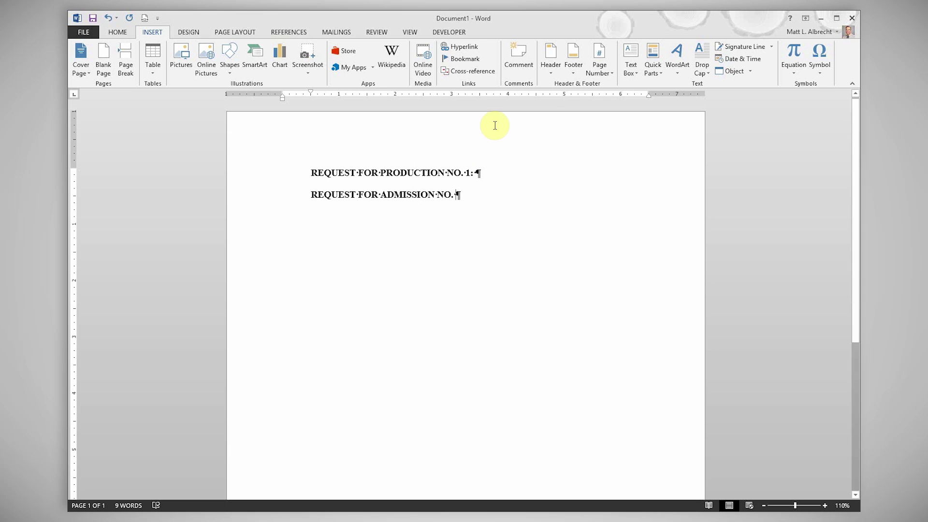
# Insert a 'SEQ RFA \* Arabic \n' field so the heading shows number 1
pyautogui.click(656, 78)
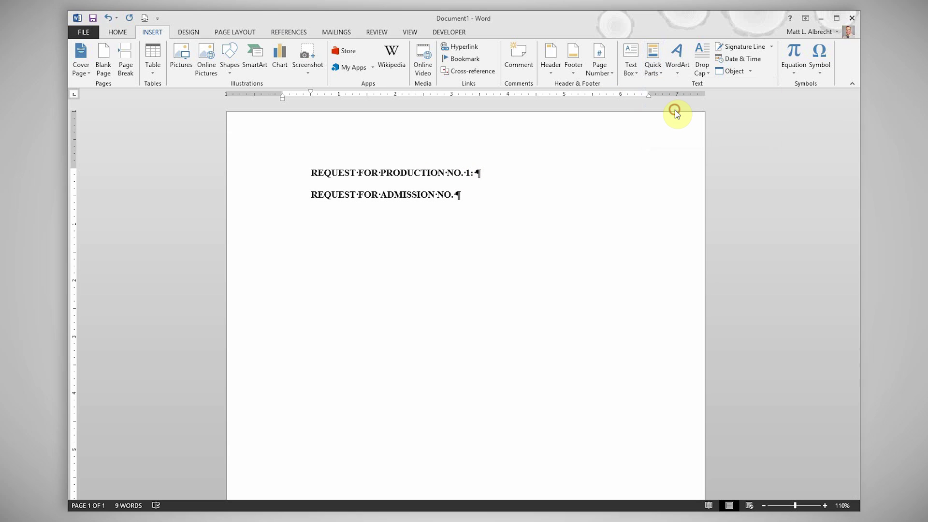
pyautogui.click(331, 348)
pyautogui.press('s')
pyautogui.press('e')
pyautogui.press('q')
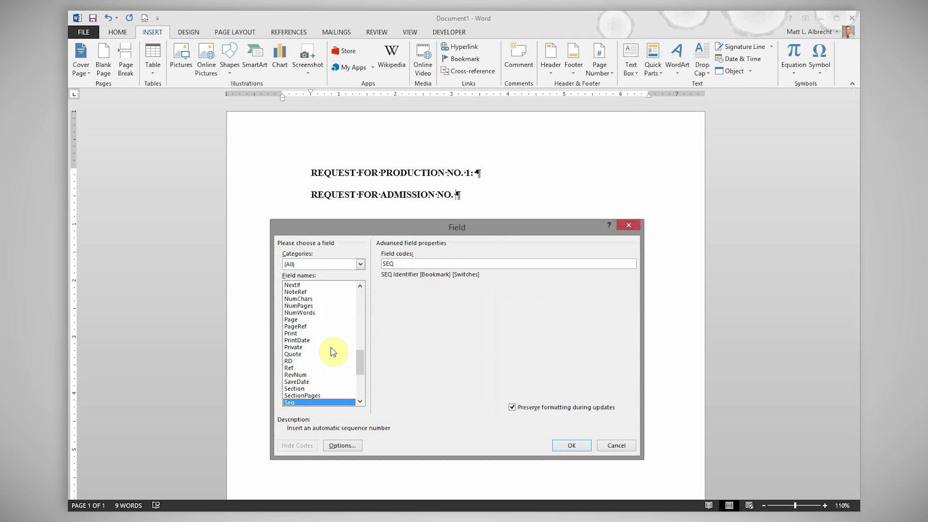
pyautogui.click(419, 263)
pyautogui.click(342, 445)
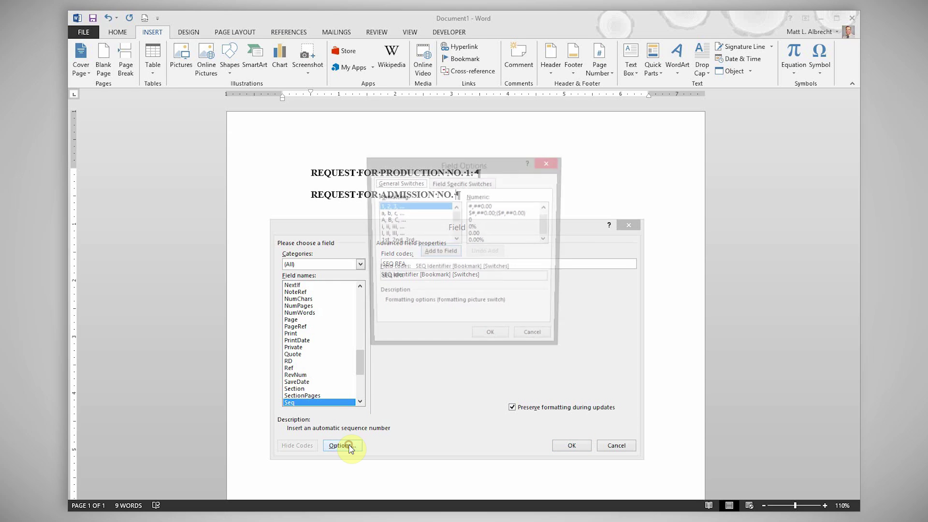
pyautogui.click(437, 253)
pyautogui.click(455, 186)
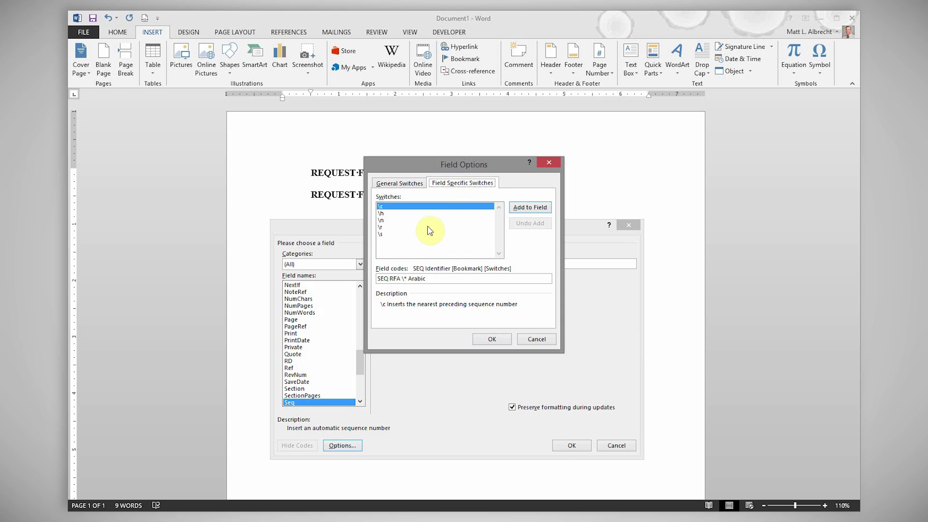
pyautogui.click(382, 220)
pyautogui.click(528, 208)
pyautogui.click(495, 339)
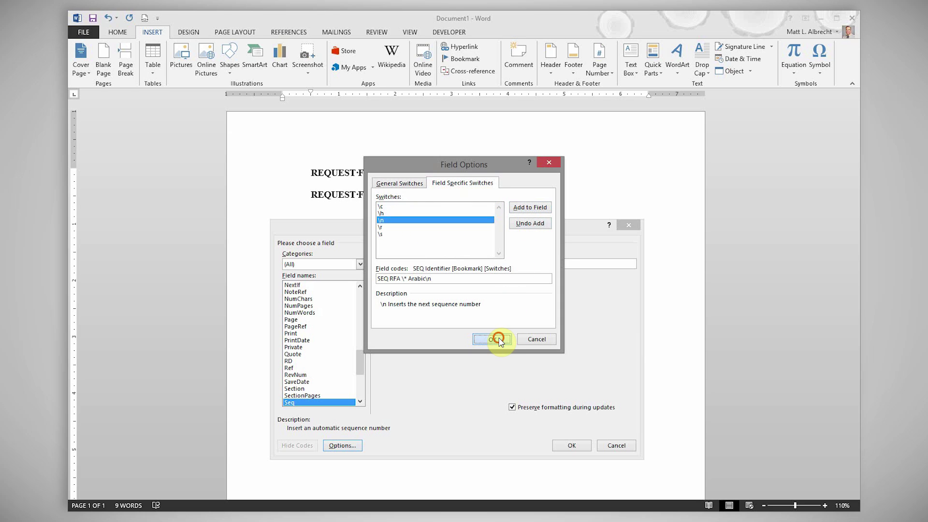
pyautogui.click(571, 445)
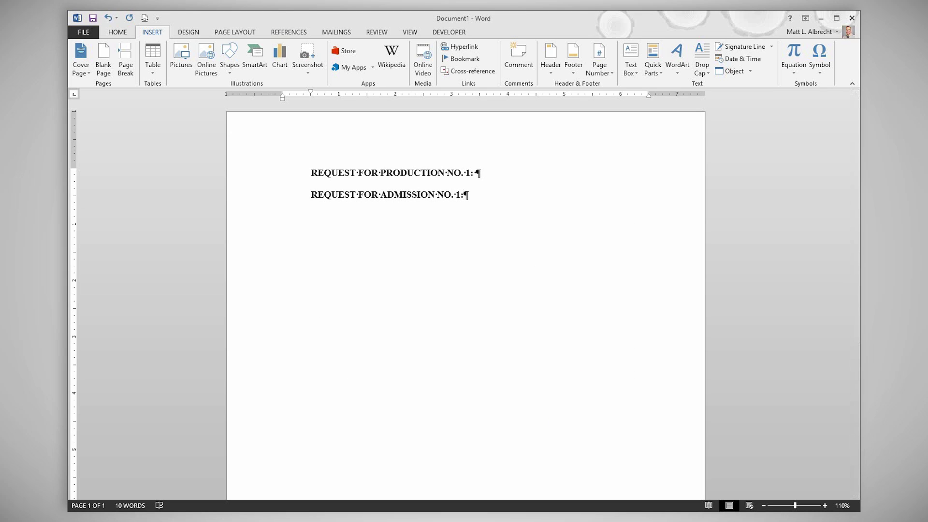
# Add a colon, then save the admission heading as AutoText 'RFA' in Building Blocks.dotx with a description
pyautogui.write(':')
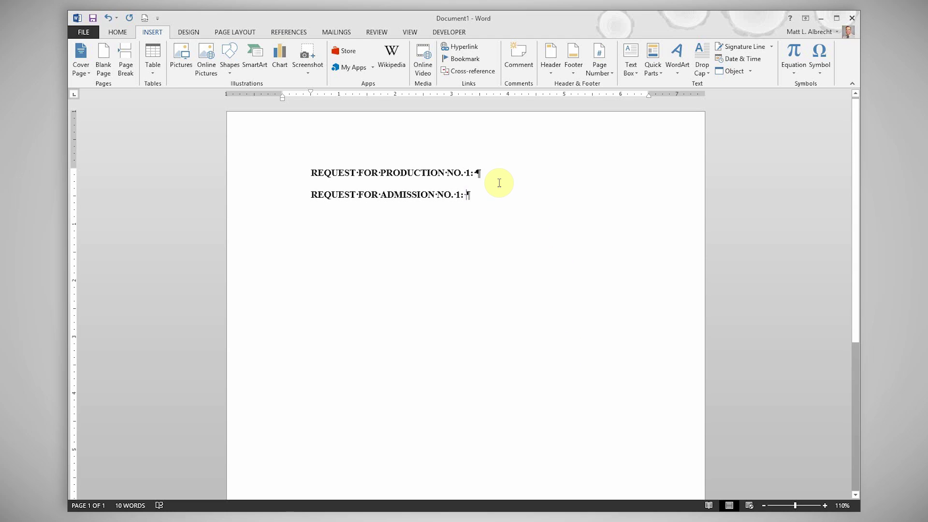
pyautogui.moveTo(312, 194); pyautogui.dragTo(469, 197)
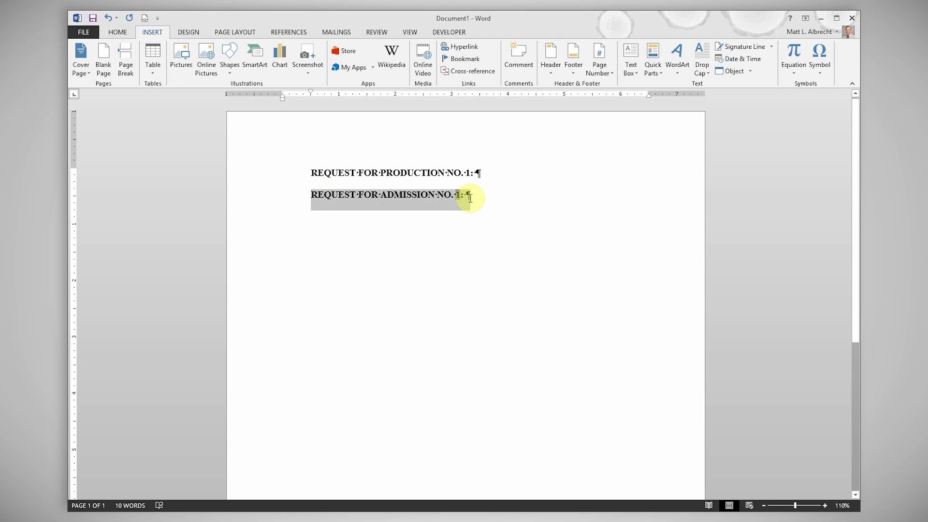
pyautogui.click(652, 60)
pyautogui.moveTo(672, 85)
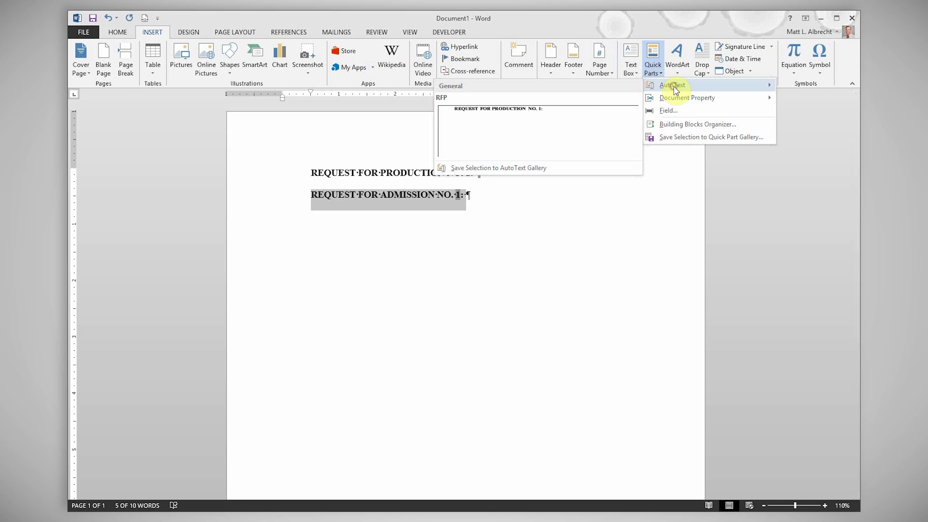
pyautogui.click(489, 170)
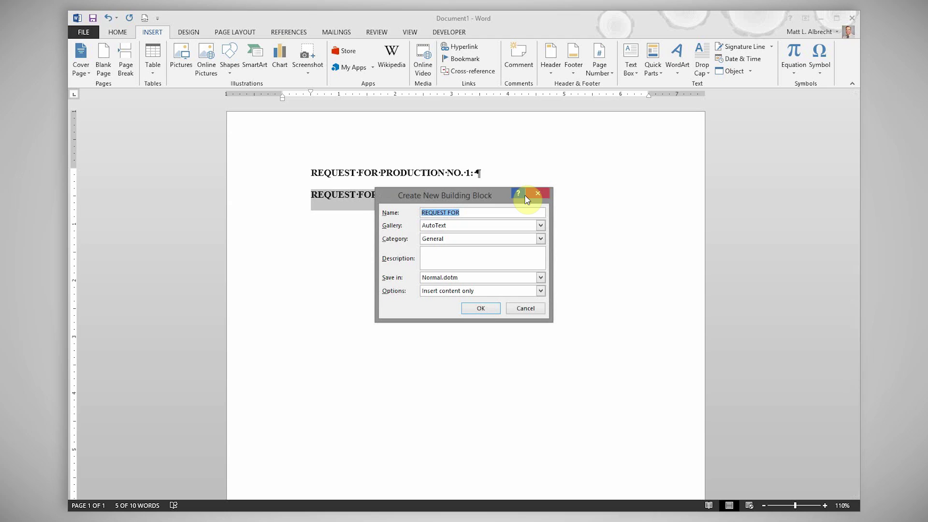
pyautogui.write('RFA')
pyautogui.press('Tab')
pyautogui.press('Tab')
pyautogui.press('Tab')
pyautogui.write('Request for Admissio')
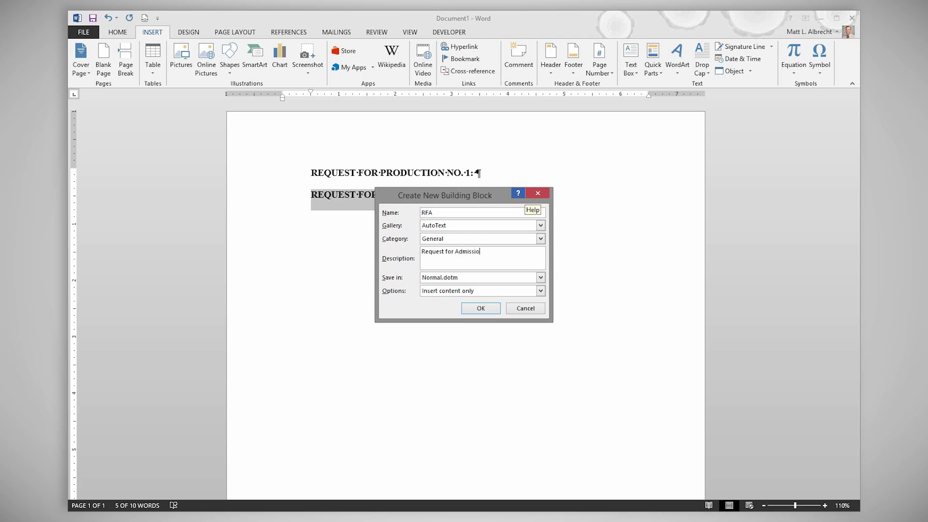
pyautogui.write('ns with autonumbering')
pyautogui.click(491, 278)
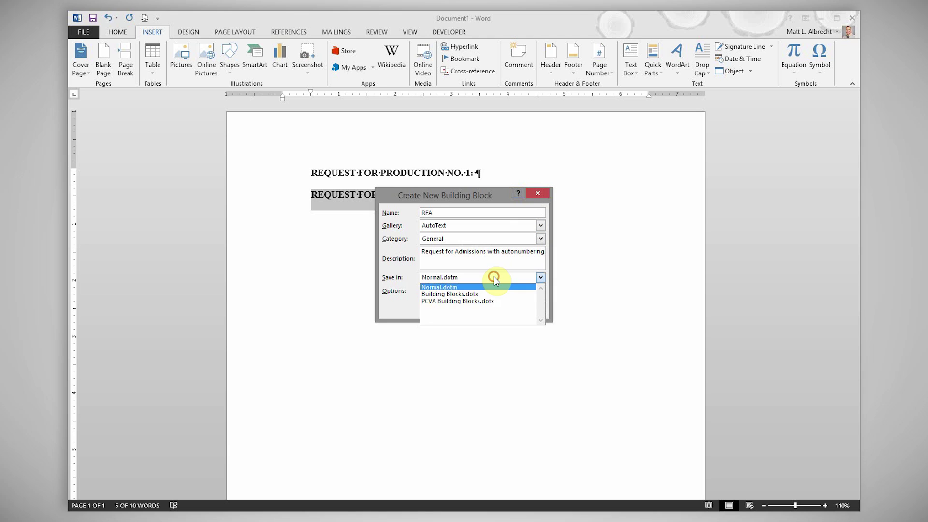
pyautogui.click(449, 295)
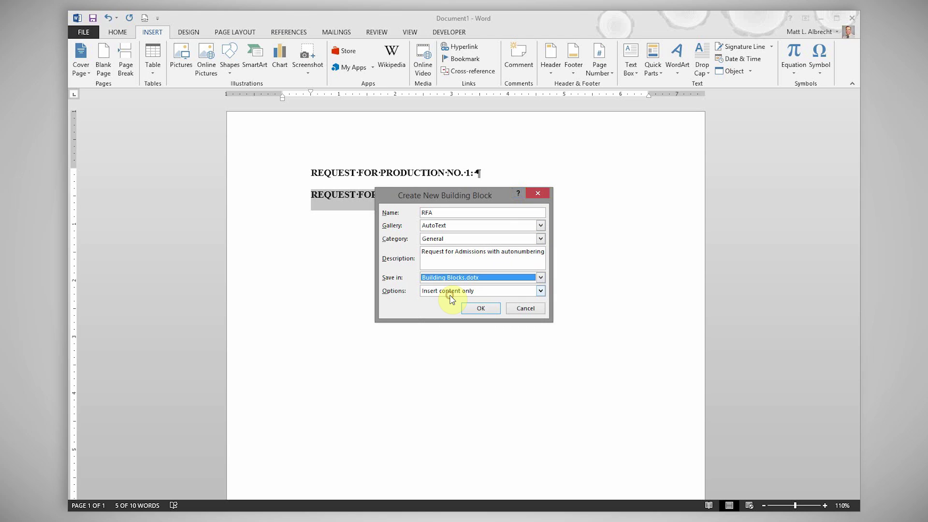
pyautogui.click(480, 308)
# Start a new line below and begin typing the INTERROGATORY heading
pyautogui.click(562, 271)
pyautogui.press('Return')
pyautogui.write('INTERROGATORY NO.')
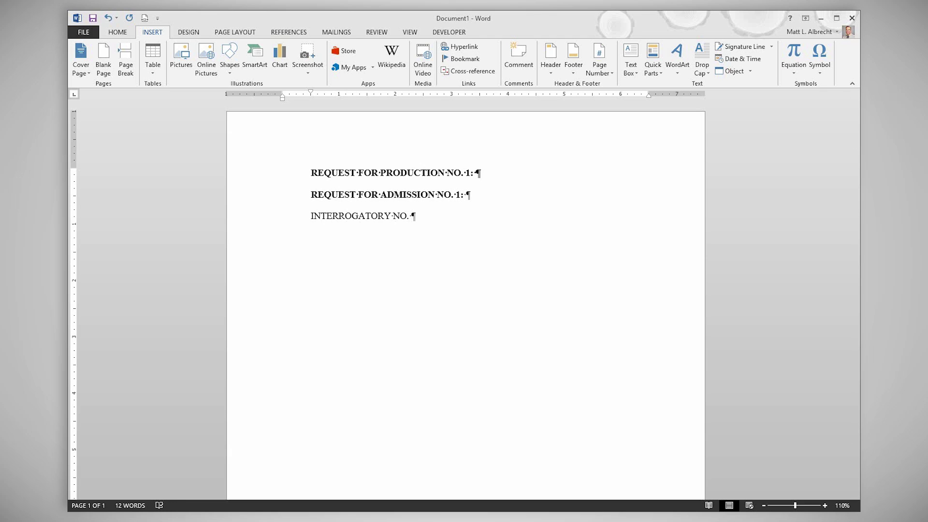
# Make the 'INTERROGATORY NO.' line bold
pyautogui.hotkey('shift', 'Home')
pyautogui.hotkey('ctrl', 'b')
pyautogui.press('End')
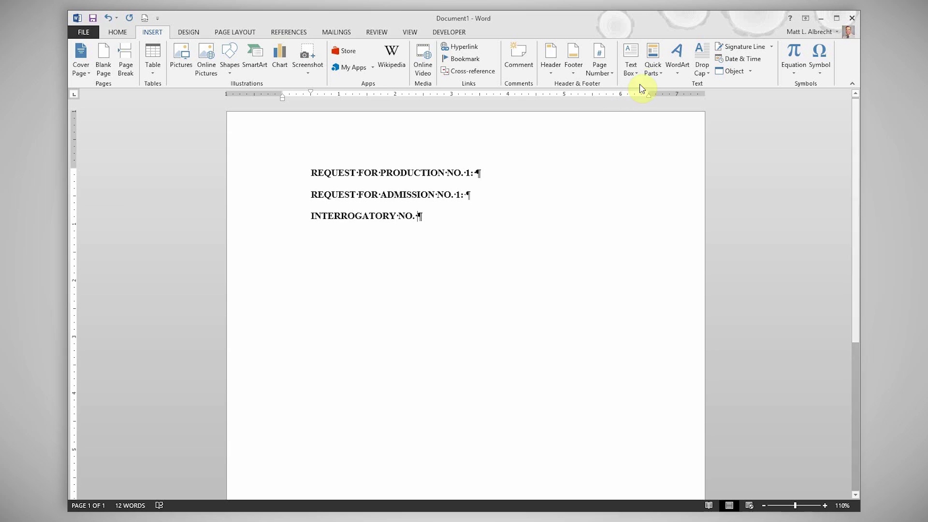
# Insert a 'SEQ ROG \* Arabic \n' field so the interrogatory heading shows 1
pyautogui.click(649, 71)
pyautogui.click(667, 117)
pyautogui.click(333, 320)
pyautogui.write('seq')
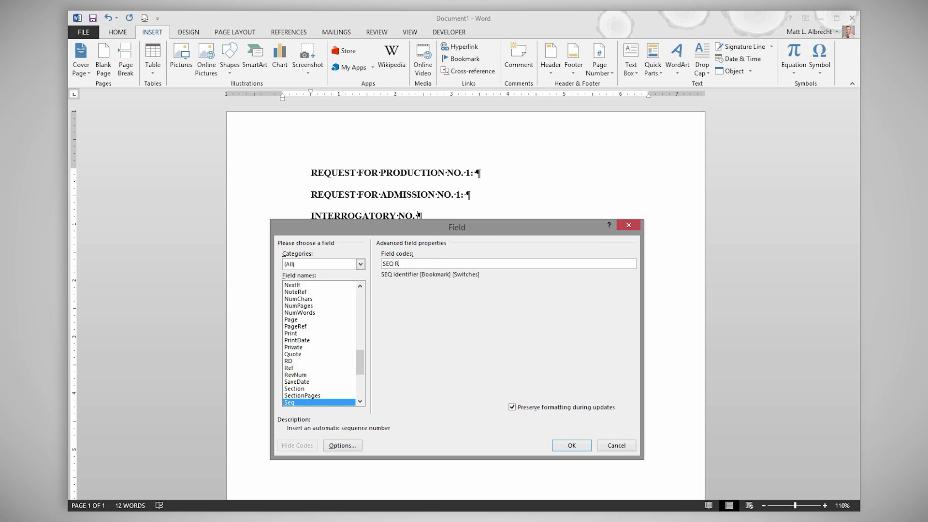
pyautogui.click(342, 445)
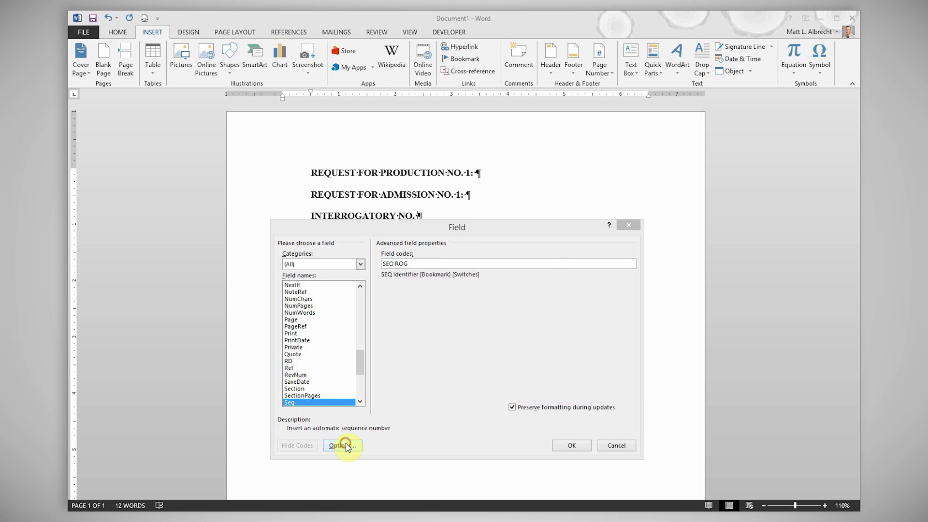
pyautogui.click(444, 253)
pyautogui.click(473, 184)
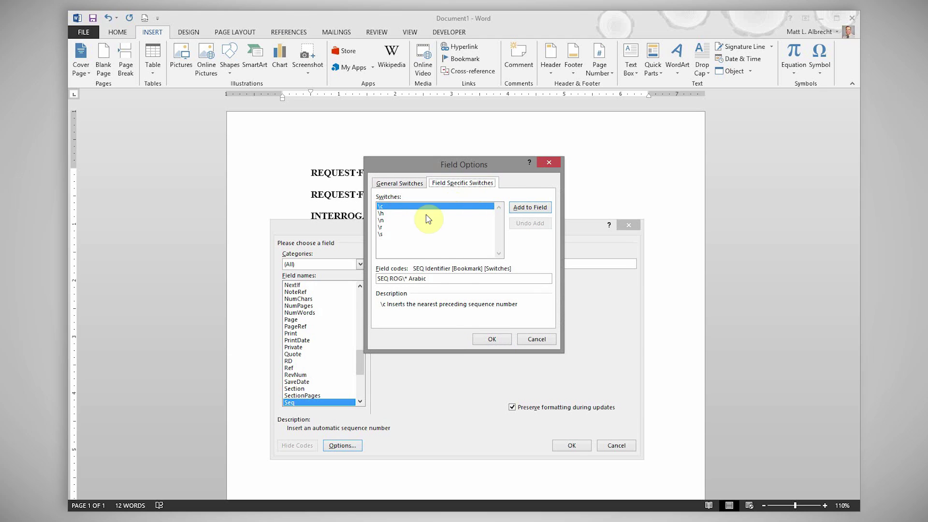
pyautogui.click(385, 220)
pyautogui.click(516, 208)
pyautogui.click(497, 339)
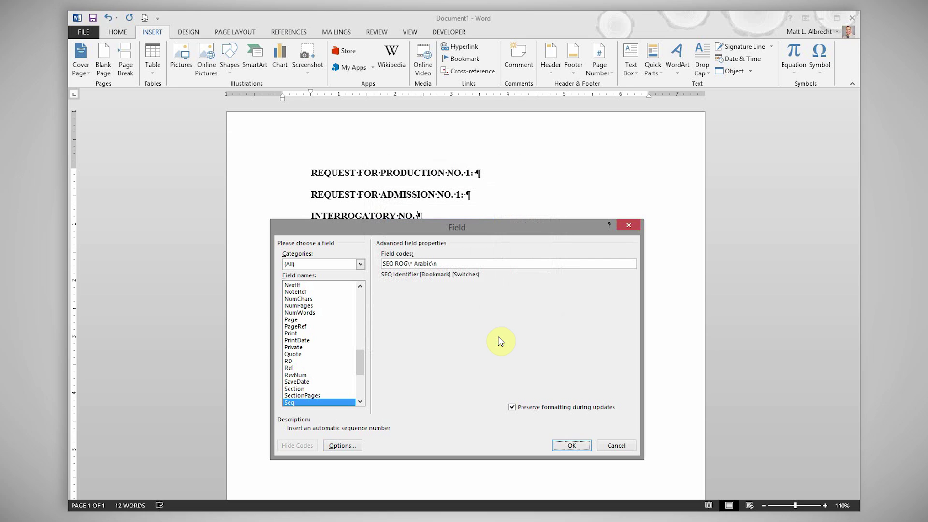
pyautogui.click(571, 445)
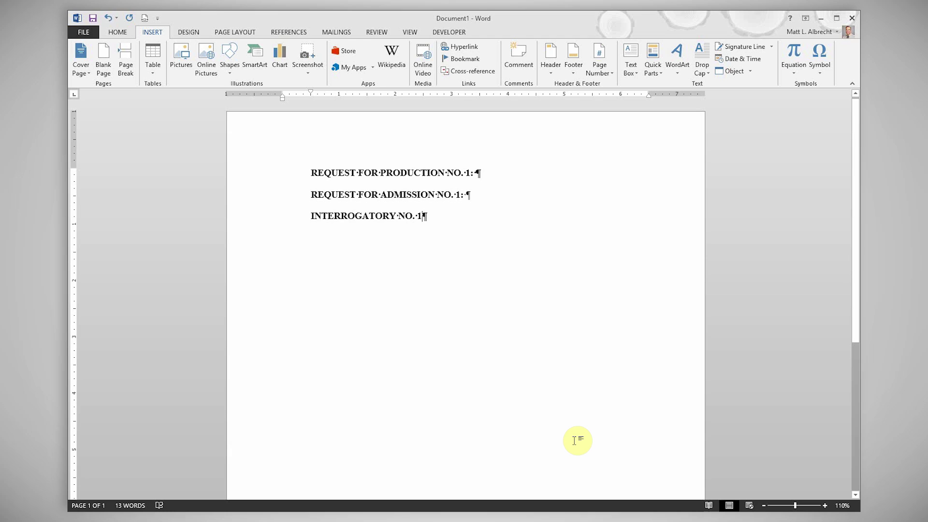
# Add a colon to 'INTERROGATORY NO. 1' and save that line as AutoText 'ROG' in Building Blocks.dotx
pyautogui.write(':·')
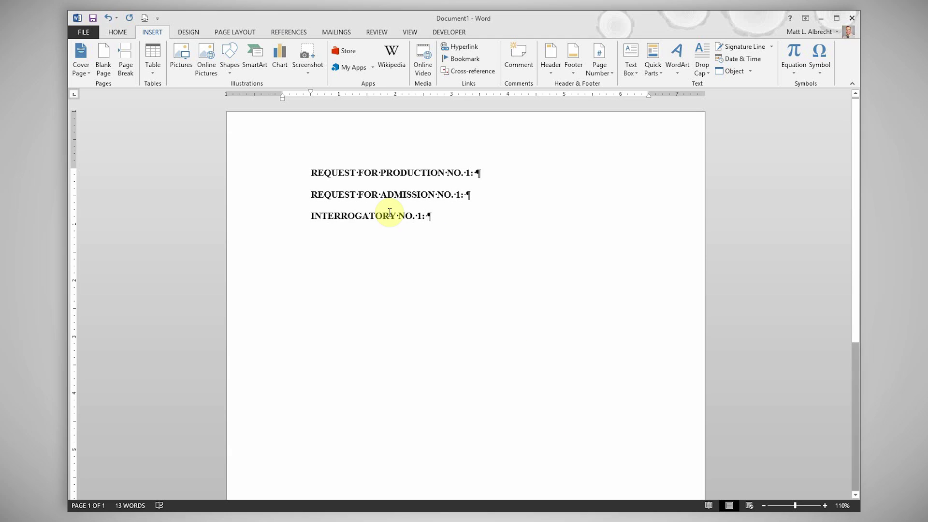
pyautogui.moveTo(310, 217); pyautogui.dragTo(429, 214)
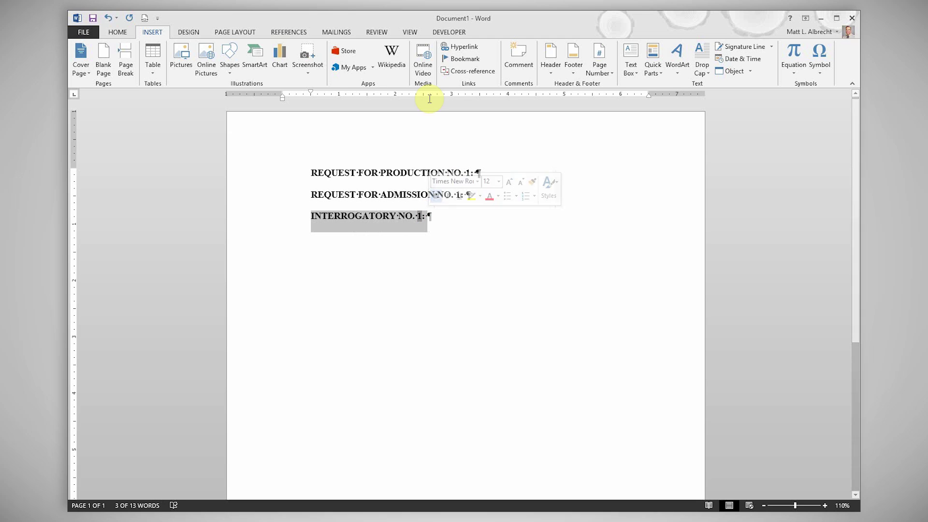
pyautogui.click(653, 60)
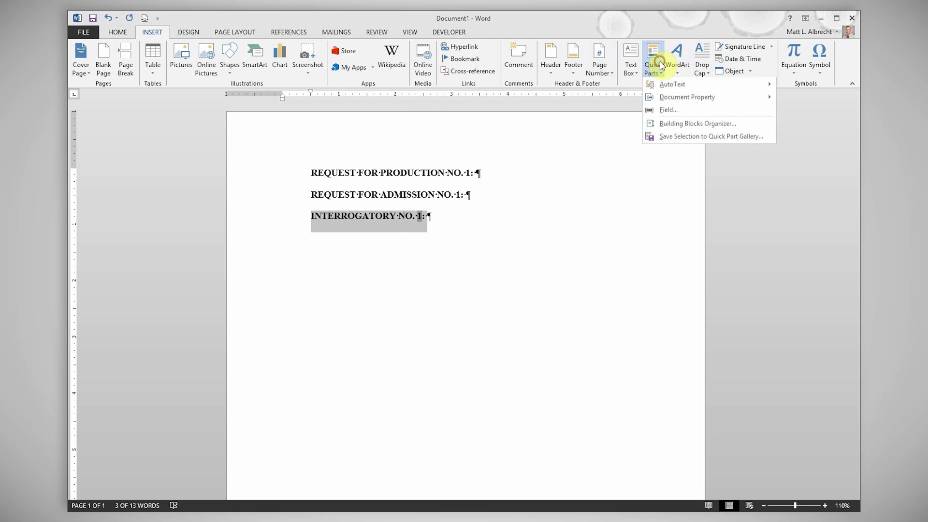
pyautogui.moveTo(672, 85)
pyautogui.click(498, 236)
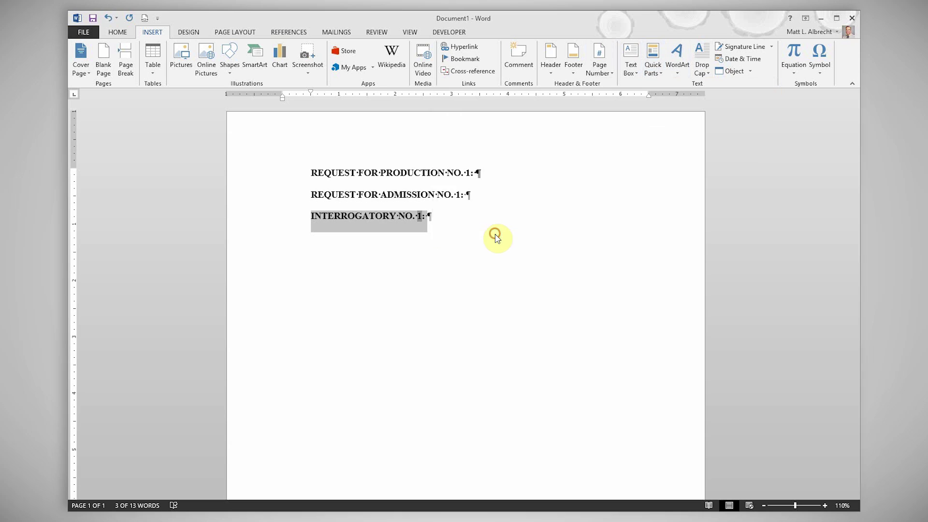
pyautogui.write('ROG')
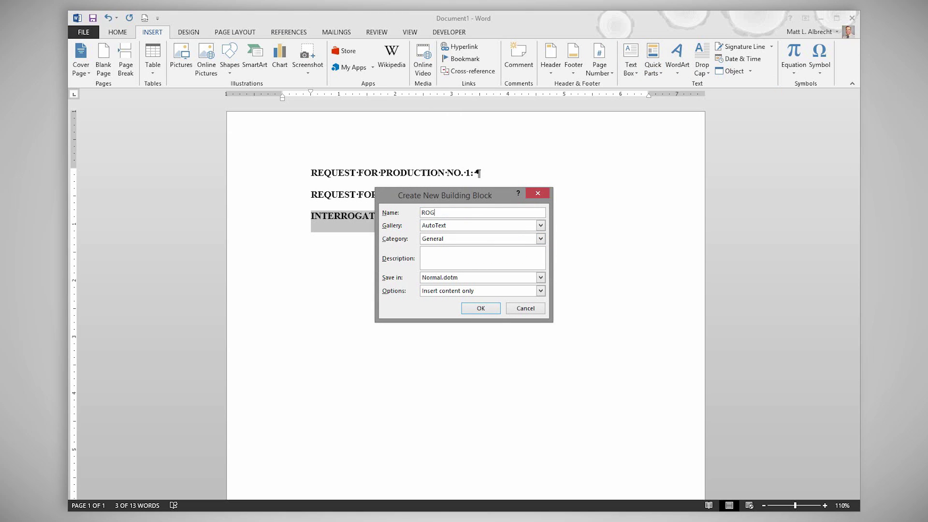
pyautogui.press('Tab')
pyautogui.press('Tab')
pyautogui.press('Tab')
pyautogui.click(459, 277)
pyautogui.click(476, 296)
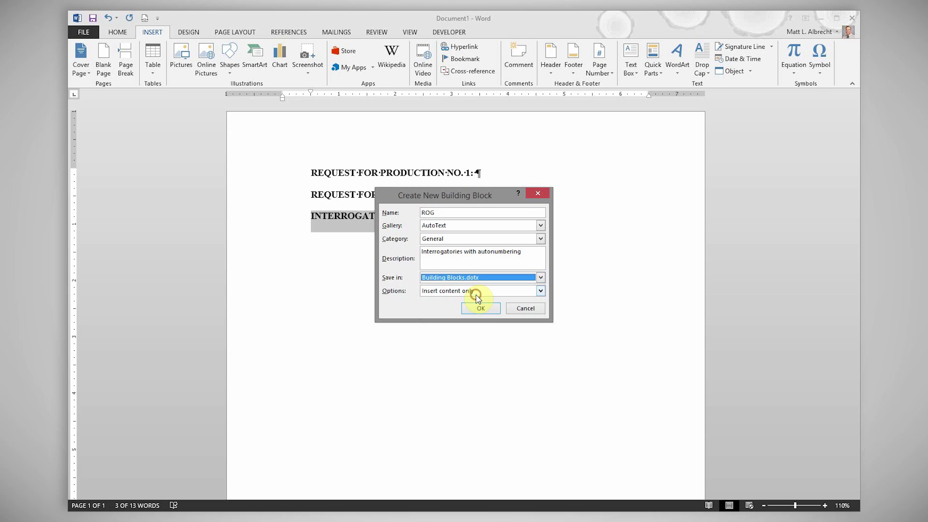
pyautogui.click(480, 308)
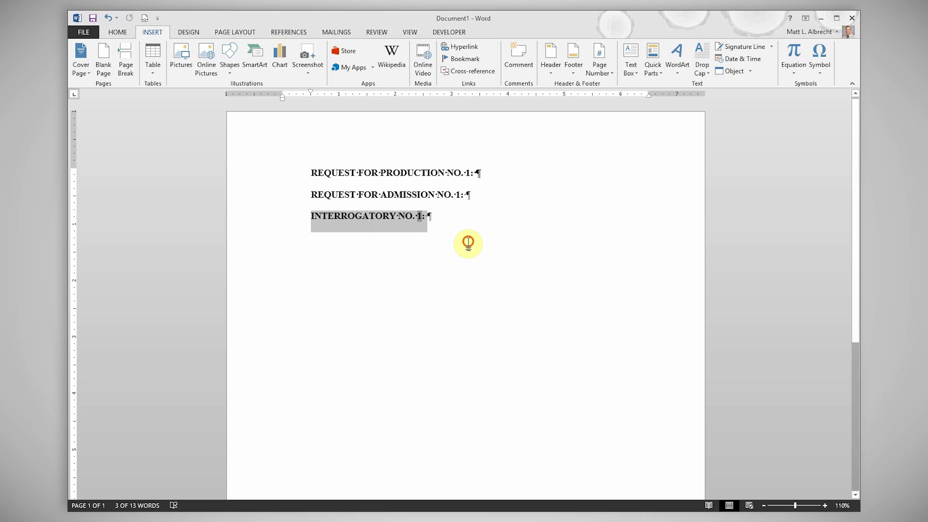
pyautogui.click(467, 242)
pyautogui.click(484, 172)
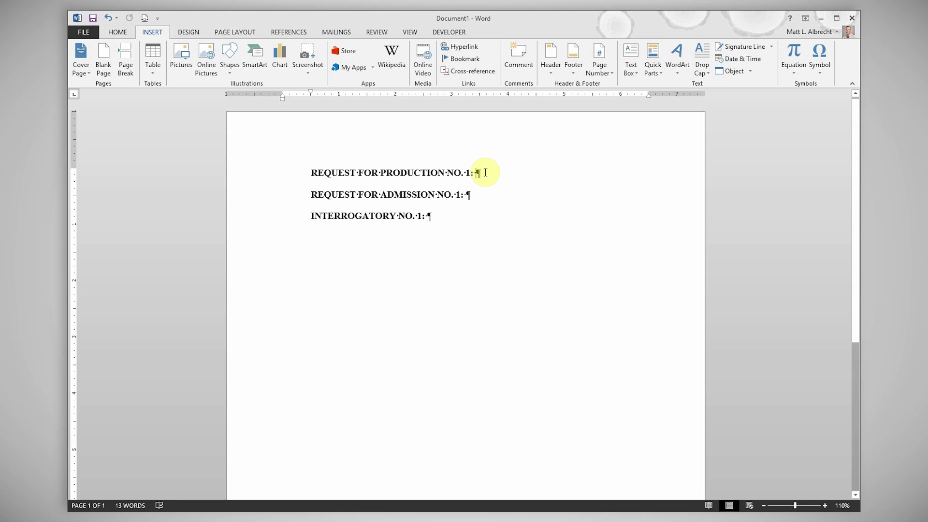
pyautogui.write('Test')
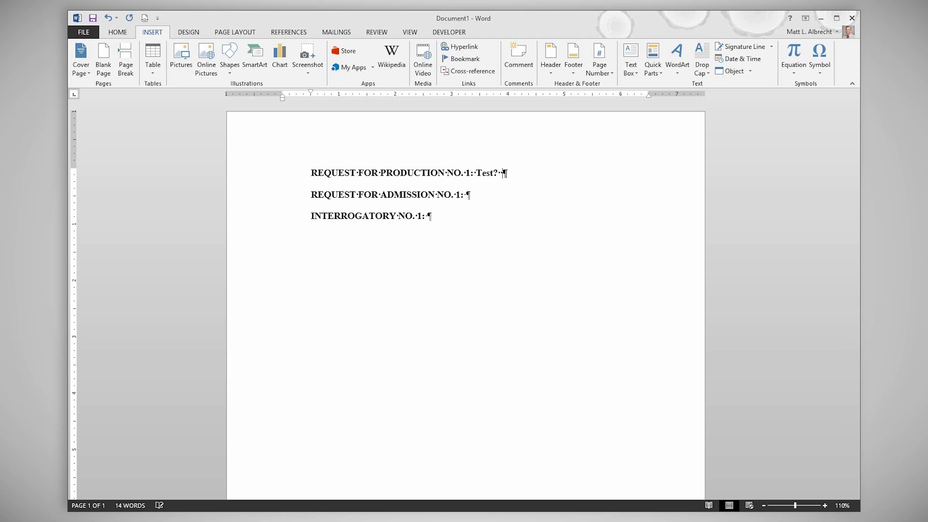
pyautogui.write('?  Text is bold.  I made a mistake.')
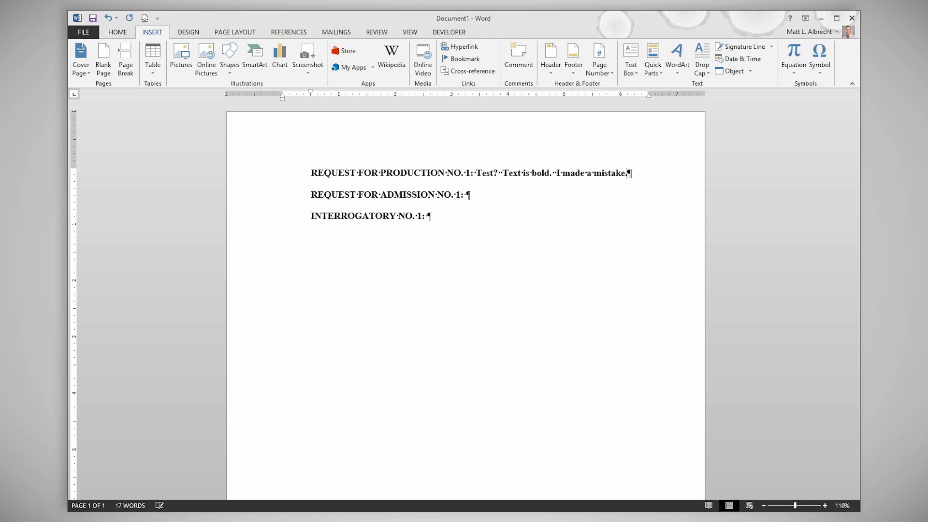
pyautogui.press('BackSpace')
pyautogui.press('BackSpace')
pyautogui.press('BackSpace')
pyautogui.press('BackSpace')
pyautogui.press('BackSpace')
pyautogui.press('BackSpace')
pyautogui.press('BackSpace')
pyautogui.press('BackSpace')
pyautogui.press('BackSpace')
pyautogui.press('BackSpace')
pyautogui.press('BackSpace')
pyautogui.press('BackSpace')
pyautogui.press('BackSpace')
pyautogui.press('BackSpace')
pyautogui.press('BackSpace')
pyautogui.press('BackSpace')
pyautogui.press('BackSpace')
pyautogui.press('BackSpace')
pyautogui.press('BackSpace')
pyautogui.press('BackSpace')
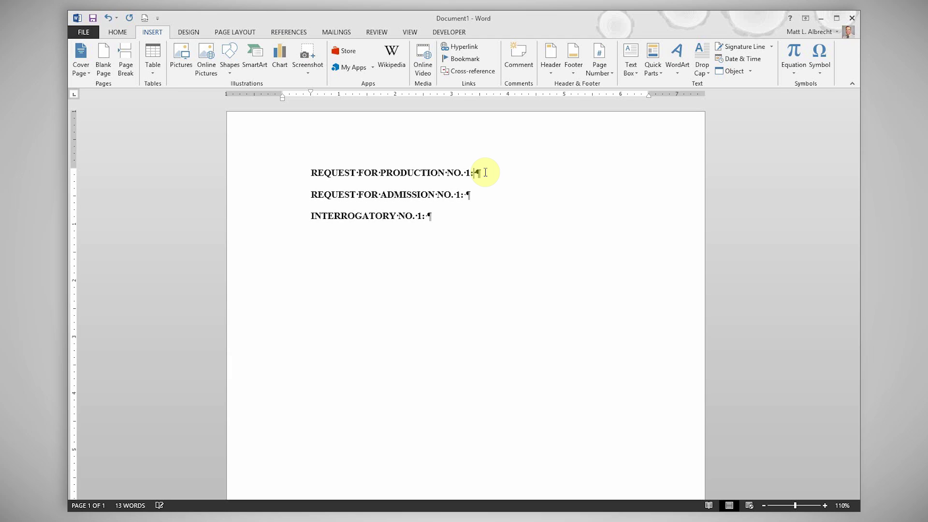
pyautogui.click(475, 173)
pyautogui.moveTo(493, 172); pyautogui.dragTo(512, 173)
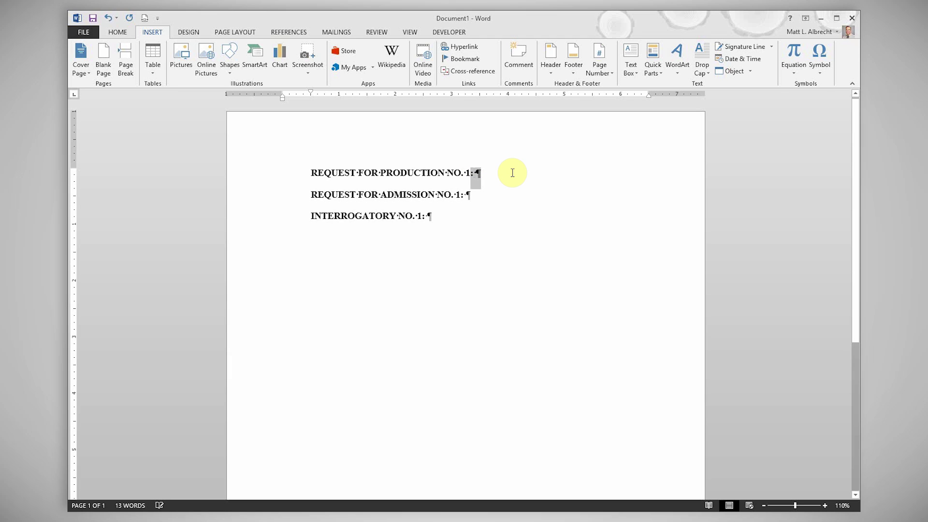
pyautogui.click(474, 172)
pyautogui.hotkey('shift', 'Right')
# Save the production heading as AutoText 'RFP', described 'Requests for Production with Autonumbering', in Building Blocks.dotx, replacing the old entry
pyautogui.moveTo(310, 173); pyautogui.dragTo(476, 172)
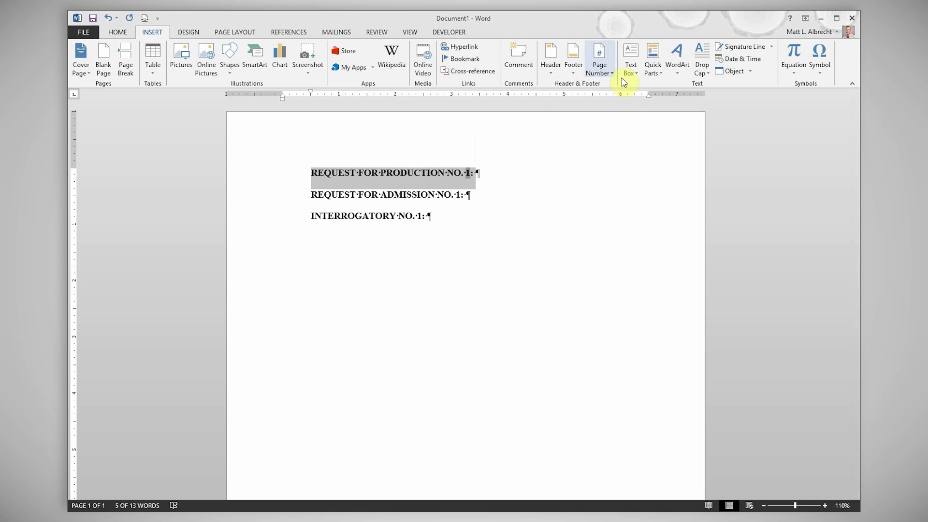
pyautogui.click(653, 72)
pyautogui.moveTo(664, 86)
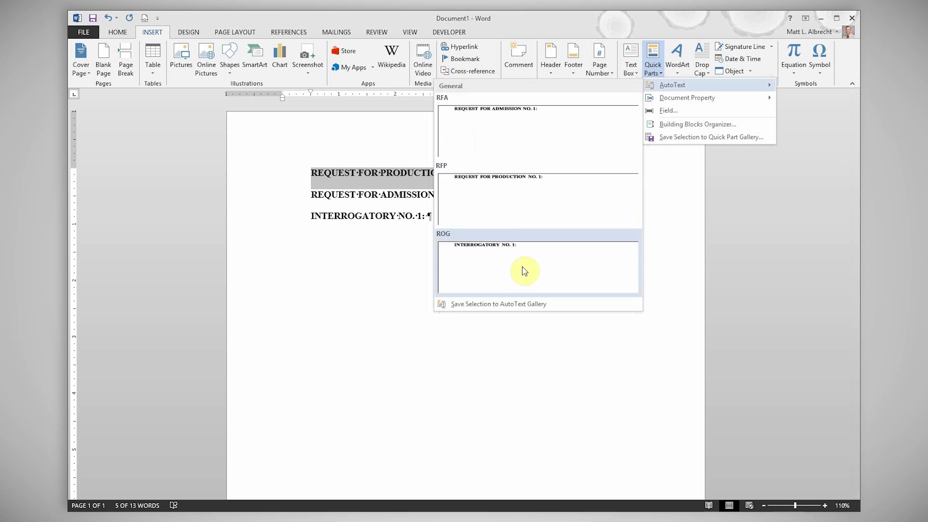
pyautogui.click(514, 303)
pyautogui.write('RF')
pyautogui.press('Tab')
pyautogui.press('Tab')
pyautogui.press('Tab')
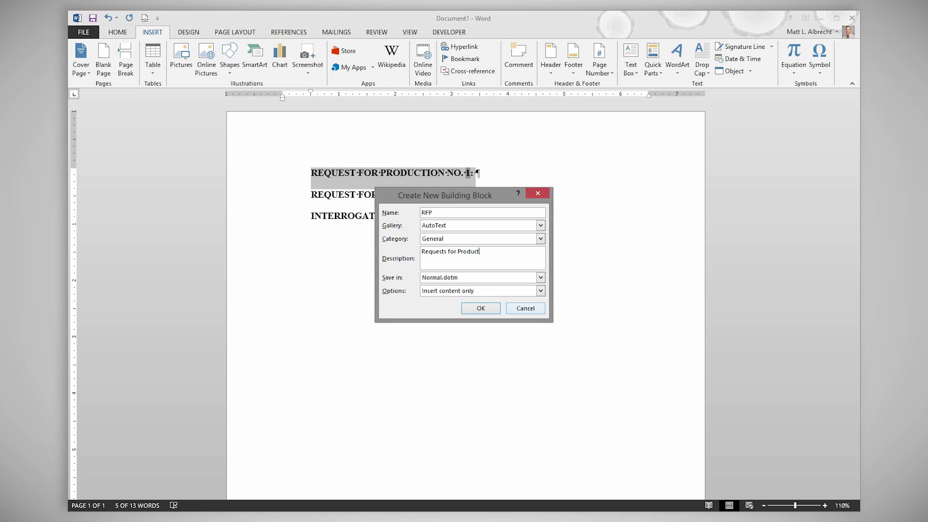
pyautogui.write('Requests for Production with Autonumbering')
pyautogui.press('Tab')
pyautogui.hotkey('alt', 'Down')
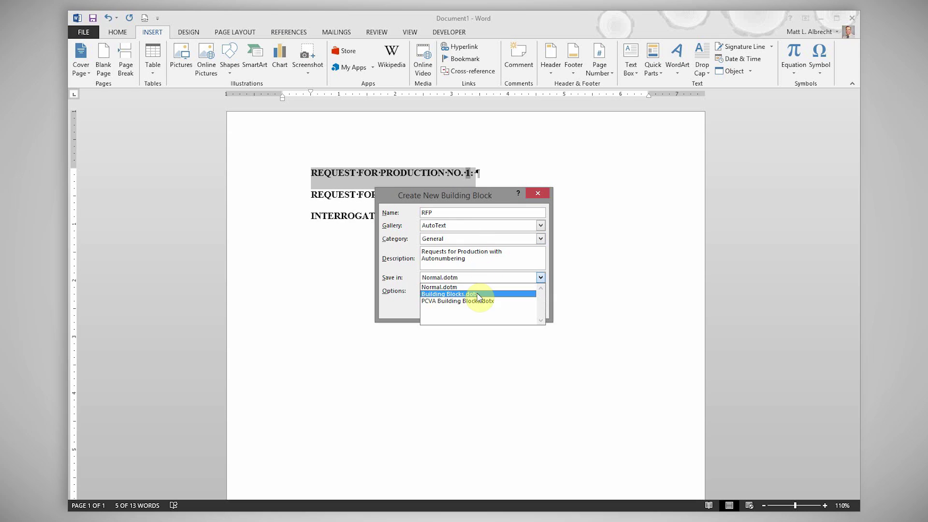
pyautogui.click(477, 294)
pyautogui.click(486, 310)
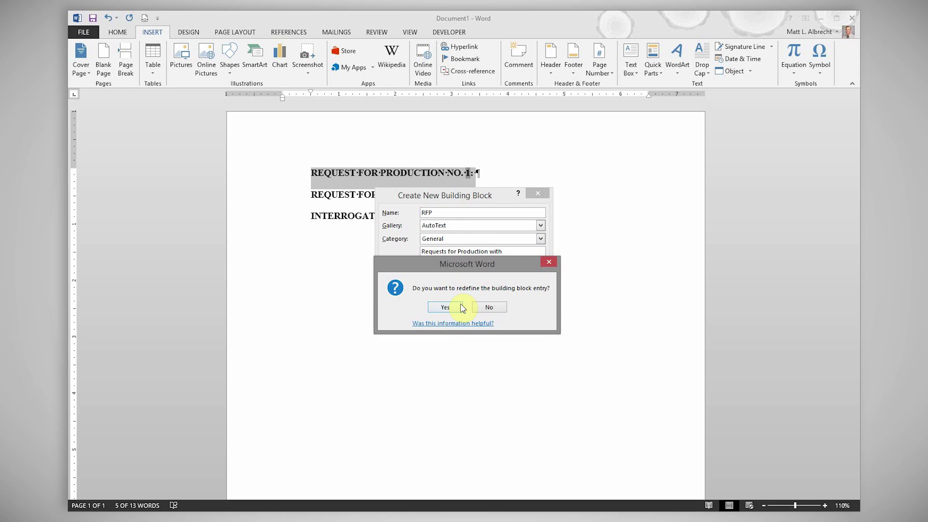
pyautogui.click(444, 307)
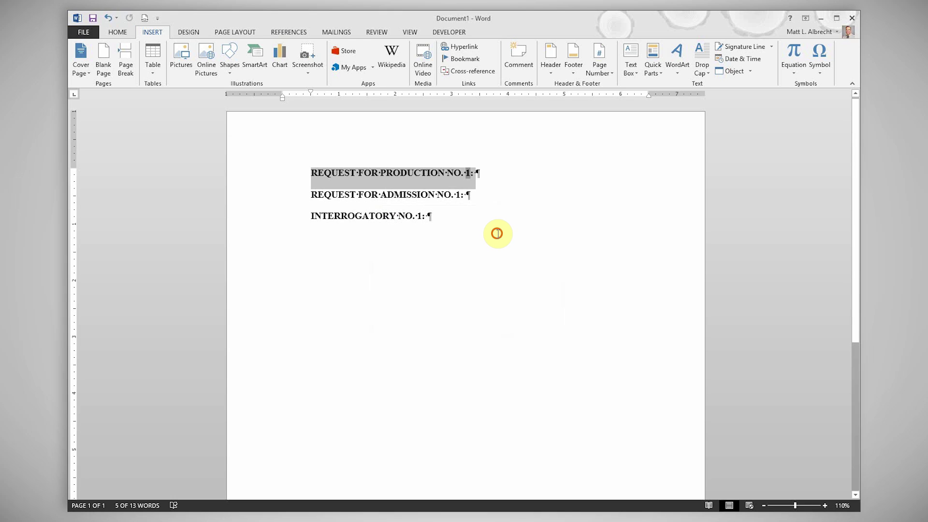
pyautogui.click(496, 235)
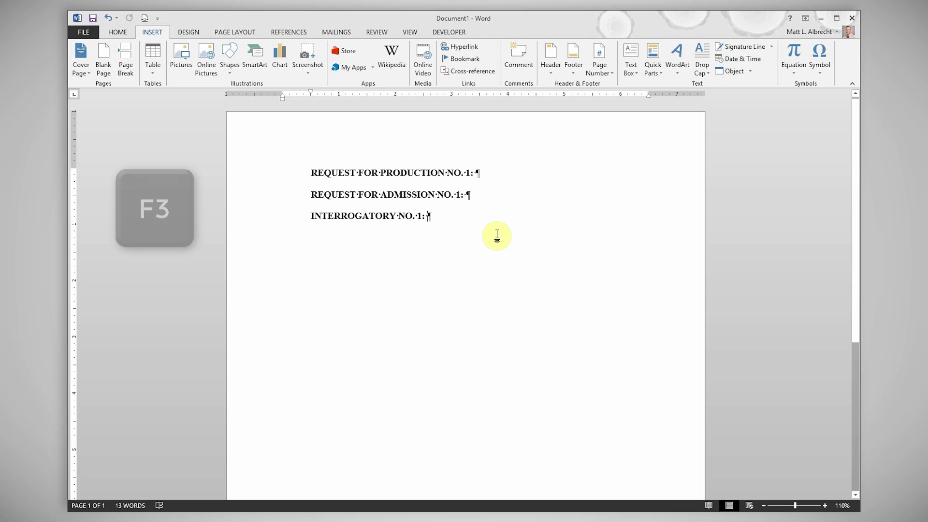
# Insert the next interrogatory heading and Request for Production Nos. 2–4 using rog and rfp with F3
pyautogui.press('Return')
pyautogui.write('r')
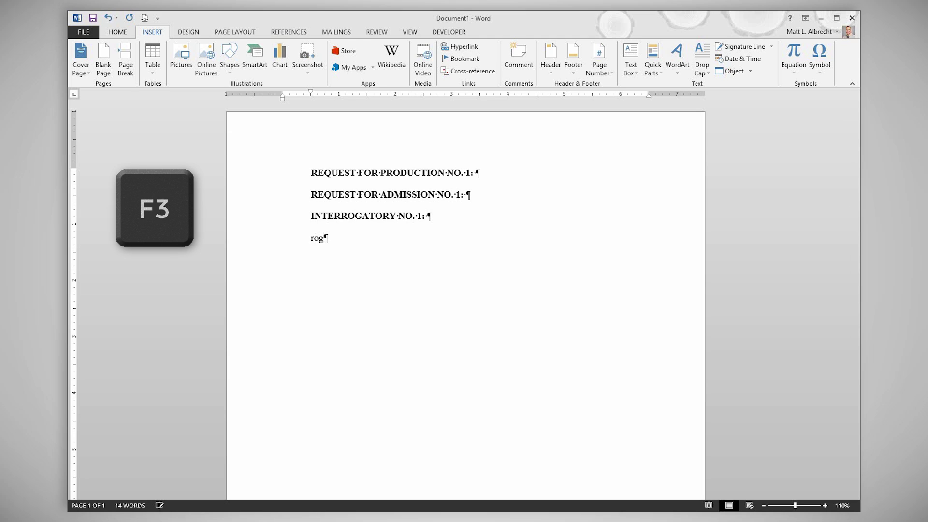
pyautogui.write('og')
pyautogui.press('F3')
pyautogui.press('Return')
pyautogui.write('rfp')
pyautogui.press('F3')
pyautogui.press('Return')
pyautogui.write('rfp')
pyautogui.press('F3')
pyautogui.press('Return')
pyautogui.write('rfp')
pyautogui.press('F3')
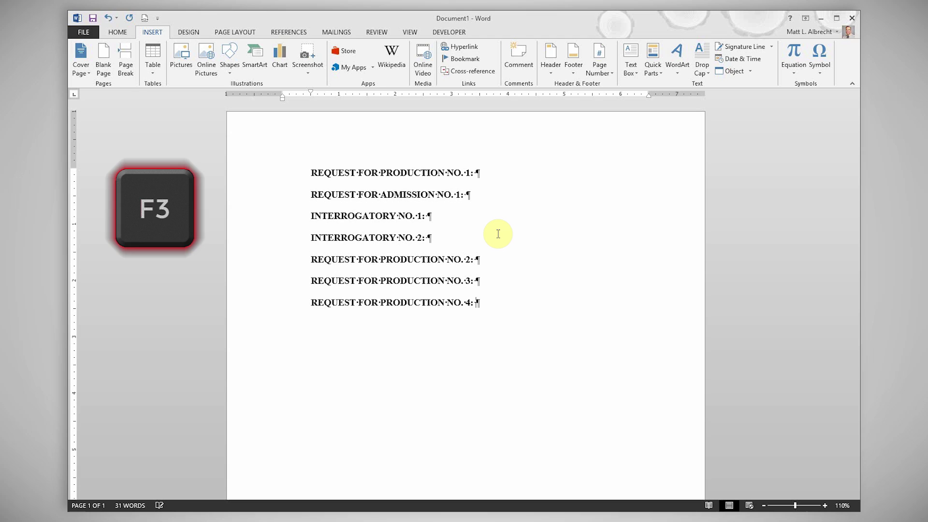
# Insert Request for Admission Nos. 2 and 3, then Request for Production No. 5
pyautogui.press('Return')
pyautogui.write('rfa')
pyautogui.press('F3')
pyautogui.press('Return')
pyautogui.write('RFA')
pyautogui.press('F3')
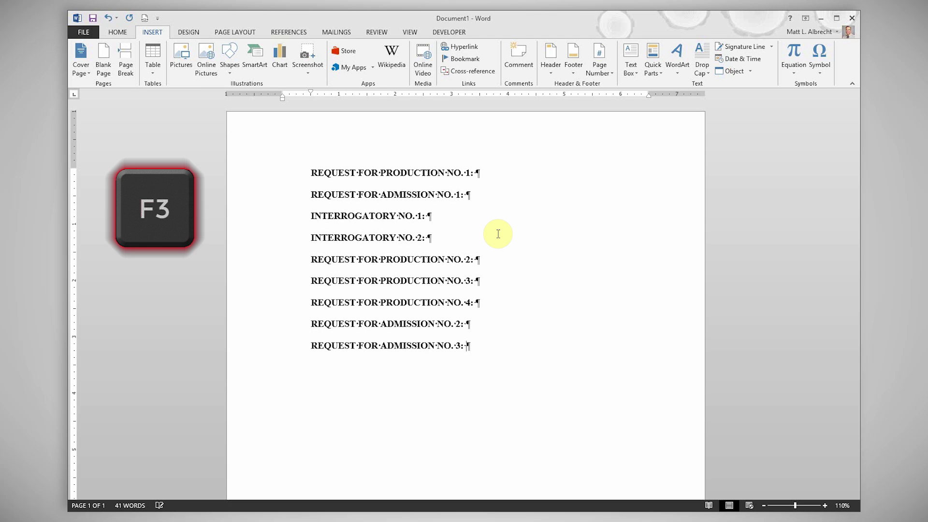
pyautogui.press('Return')
pyautogui.write('rfp')
pyautogui.press('F3')
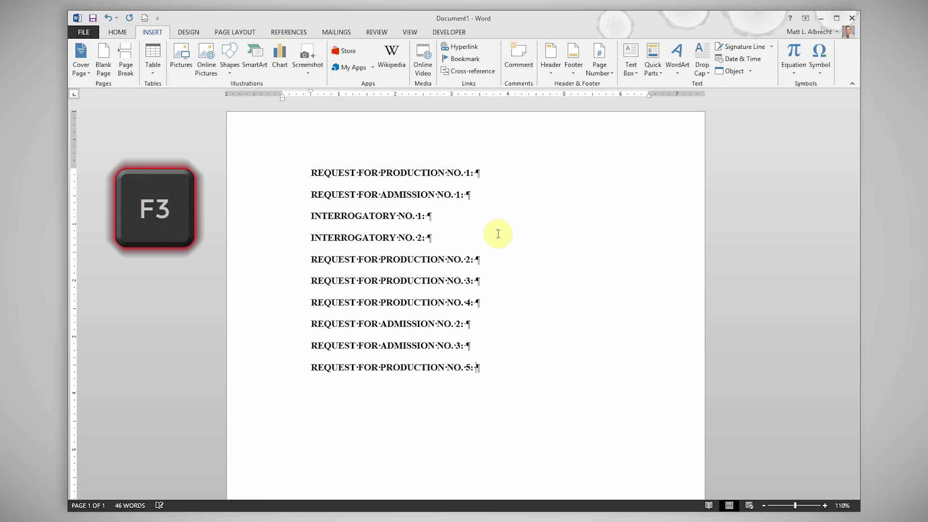
# Insert Interrogatory Nos. 3 and 4, with sample text after No. 4
pyautogui.press('Return')
pyautogui.write('in')
pyautogui.press('F3')
pyautogui.press('Return')
pyautogui.write('in')
pyautogui.press('F3')
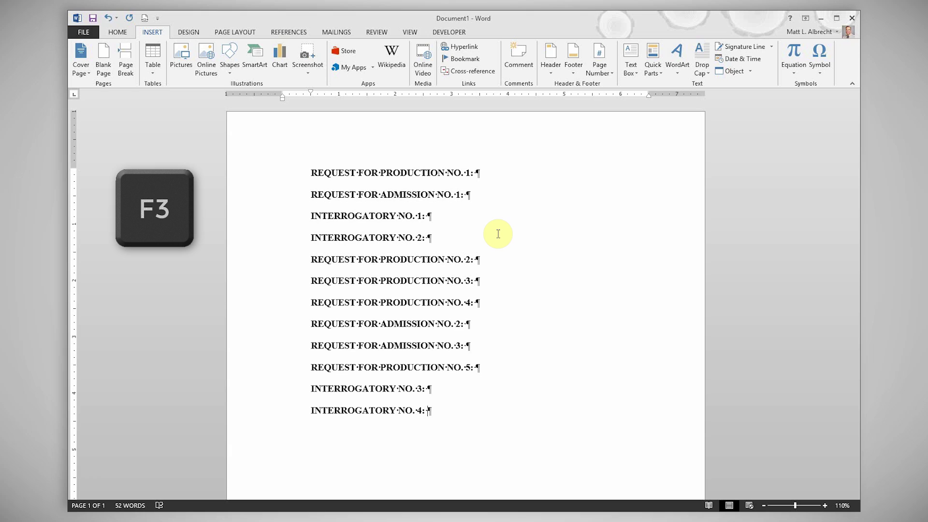
pyautogui.write('Sample text isn’t bold!')
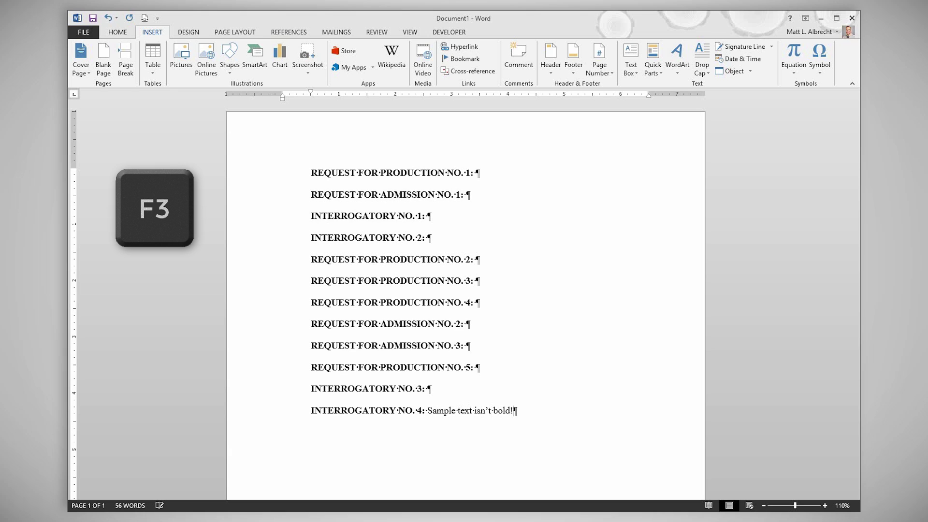
# On new lines, insert Interrogatory Nos. 5 and 6
pyautogui.press('Return')
pyautogui.write('in')
pyautogui.press('F3')
pyautogui.press('Return')
pyautogui.write('ro')
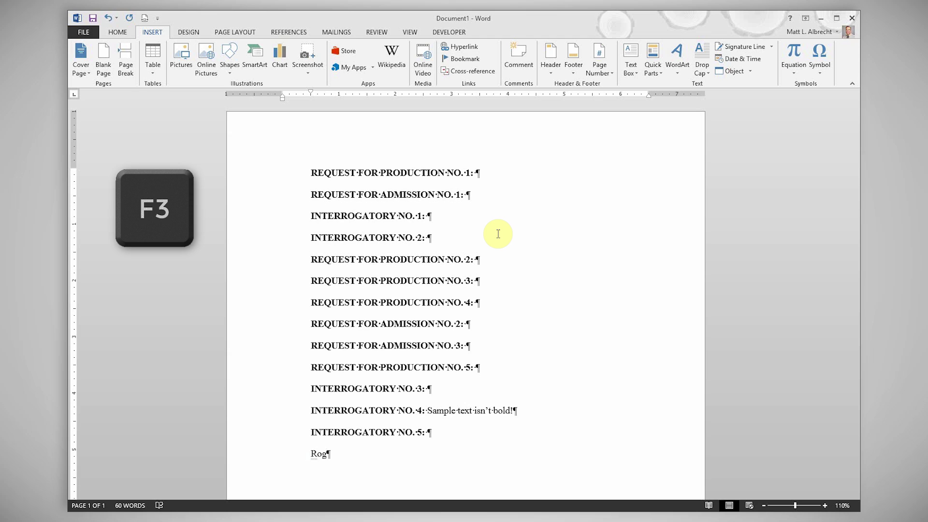
pyautogui.press('F3')
# Delete the Interrogatory No. 4 sample-text line
pyautogui.click(531, 410)
pyautogui.click(281, 413)
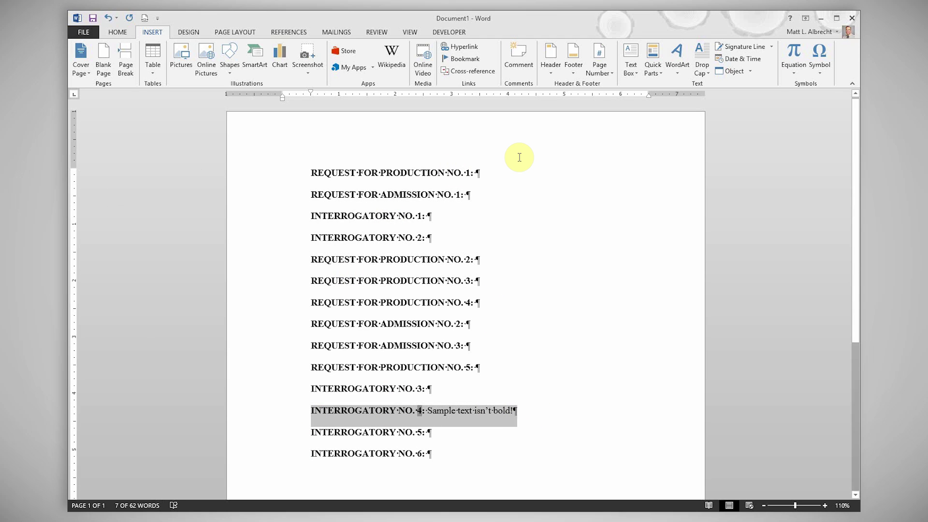
pyautogui.press('Delete')
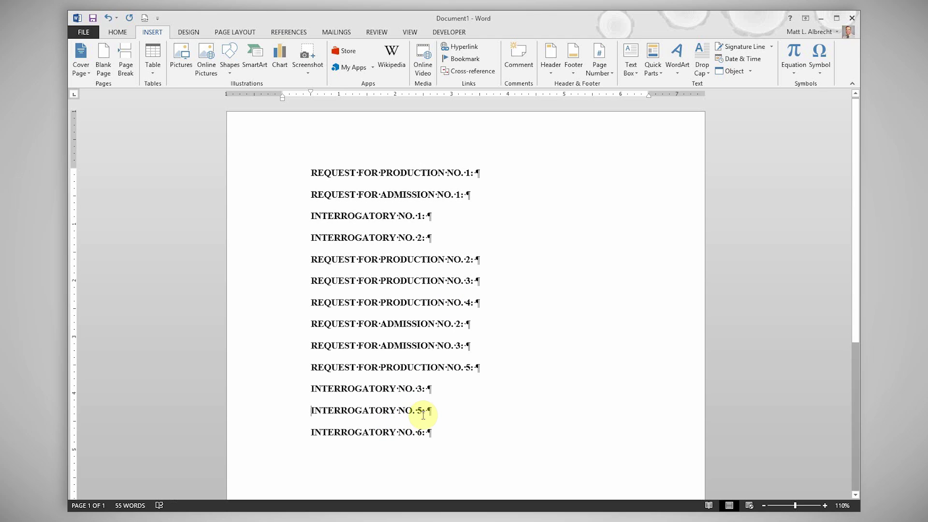
# Update all fields with Ctrl+A and F9 to renumber the interrogatories
pyautogui.doubleClick(420, 432)
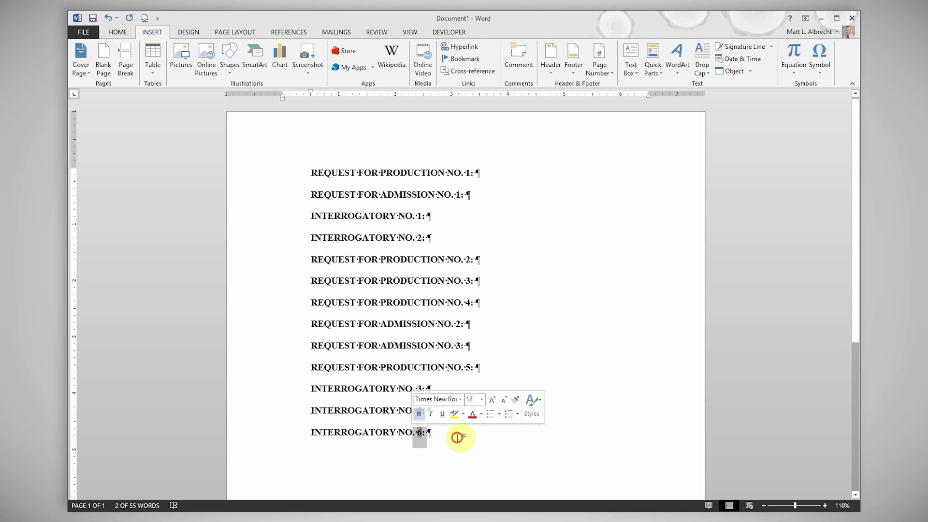
pyautogui.click(457, 437)
pyautogui.press('F9')
pyautogui.hotkey('ctrl', 'a')
pyautogui.press('F9')
pyautogui.click(462, 400)
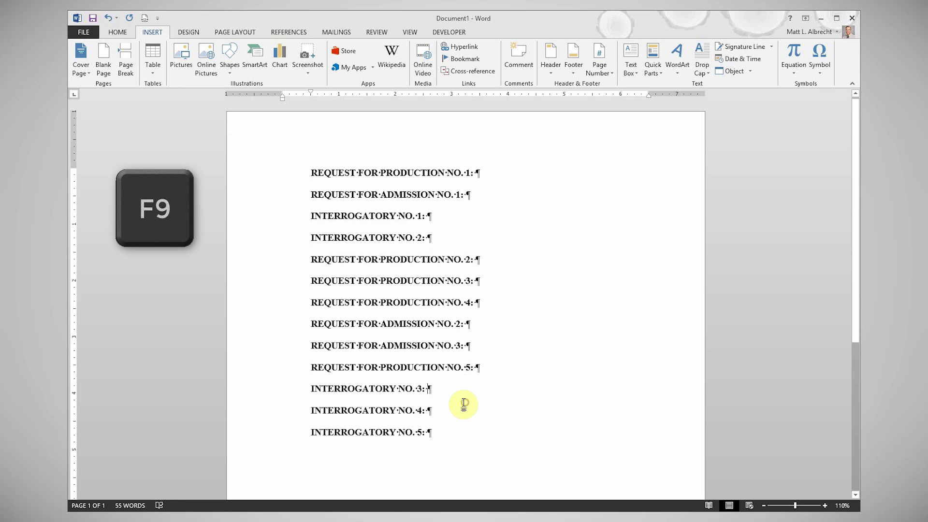
# Move the Interrogatory No. 1 and No. 2 lines down beside the other interrogatories
pyautogui.moveTo(438, 240); pyautogui.dragTo(470, 455)
pyautogui.click(428, 392)
pyautogui.hotkey('ctrl', 'z')
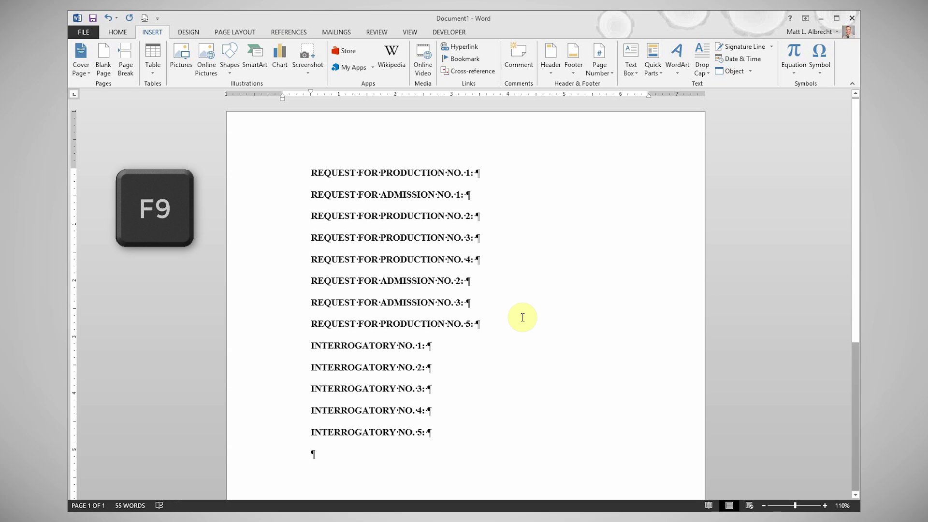
# Drag blocks of production, admission and interrogatory headings into a mixed order
pyautogui.moveTo(530, 300); pyautogui.dragTo(304, 199)
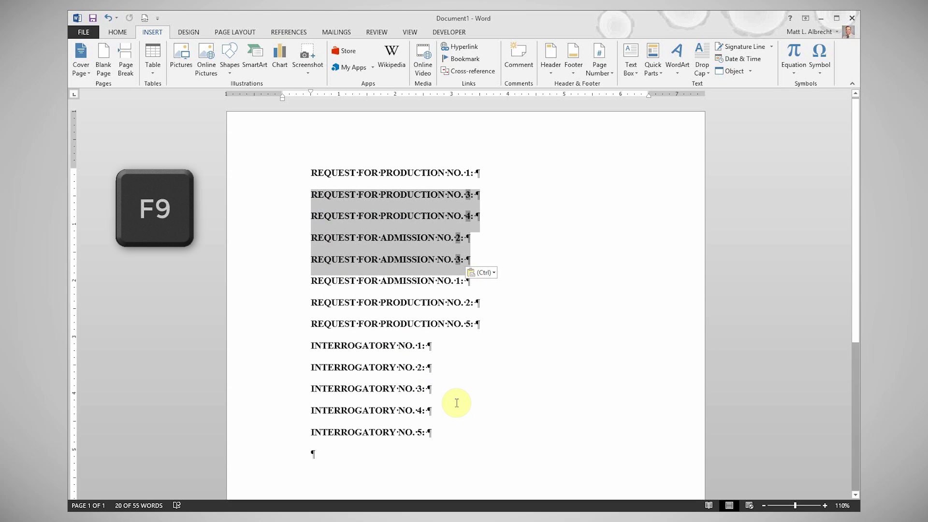
pyautogui.moveTo(454, 402); pyautogui.dragTo(311, 170)
pyautogui.moveTo(492, 412); pyautogui.dragTo(318, 268)
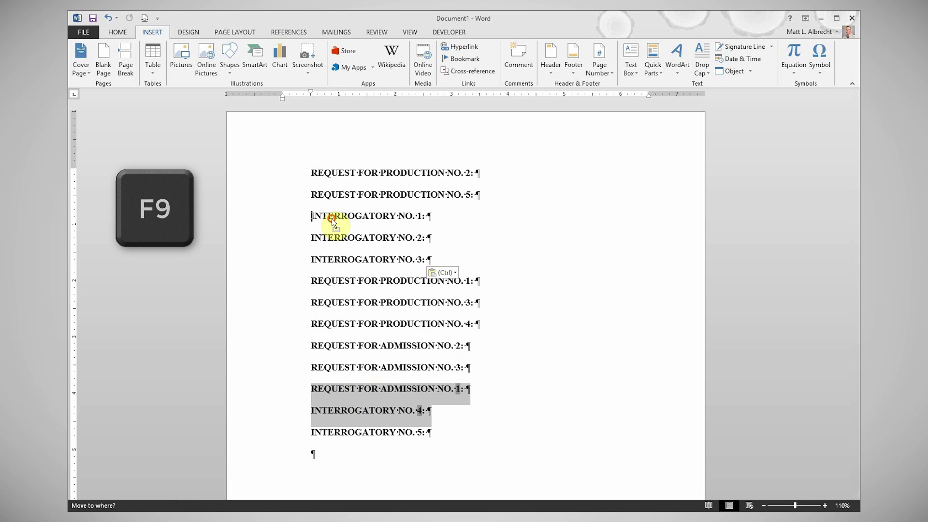
pyautogui.press('Return')
# Update all fields with Ctrl+A and F9 so every series renumbers
pyautogui.hotkey('ctrl', 'a')
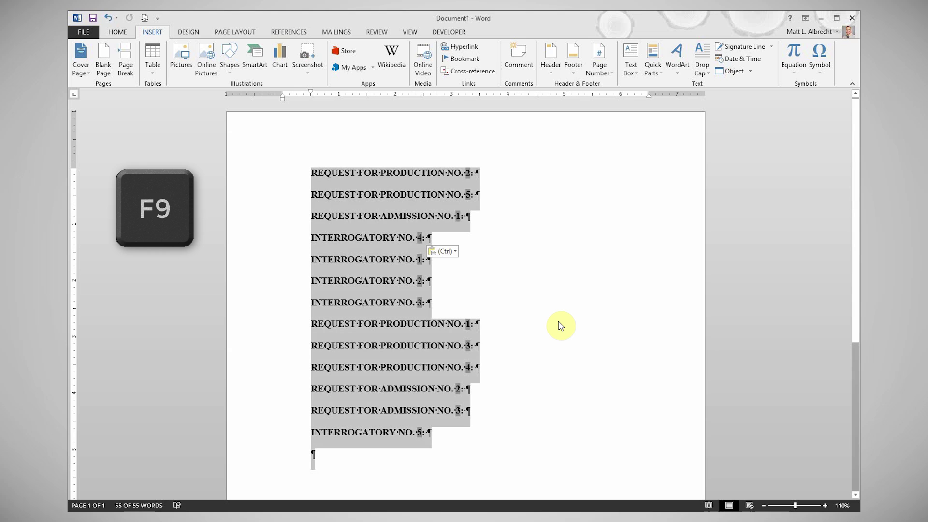
pyautogui.press('F9')
pyautogui.click(558, 323)
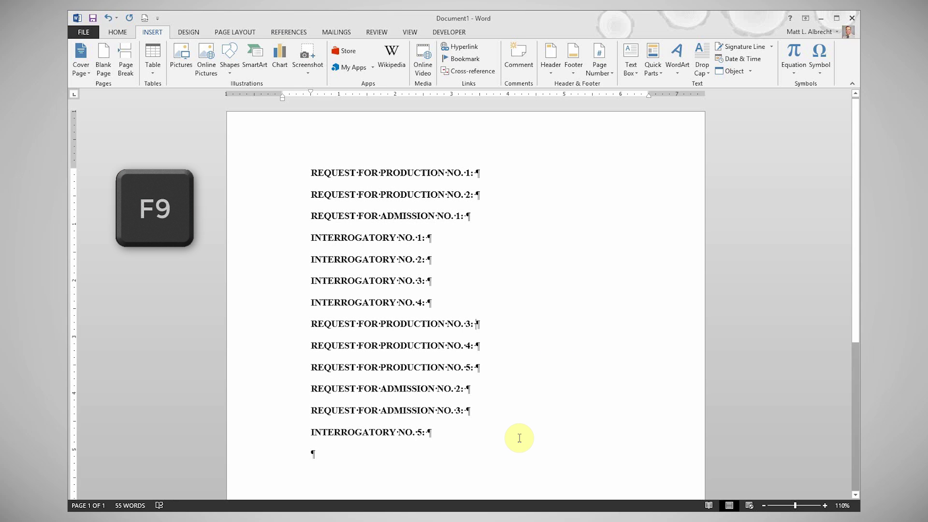
# Add Request for Production No. 6 at the end, followed by 'As simple as that, we have excellent autonumbering.'
pyautogui.click(524, 454)
pyautogui.write('rfp')
pyautogui.press('F3')
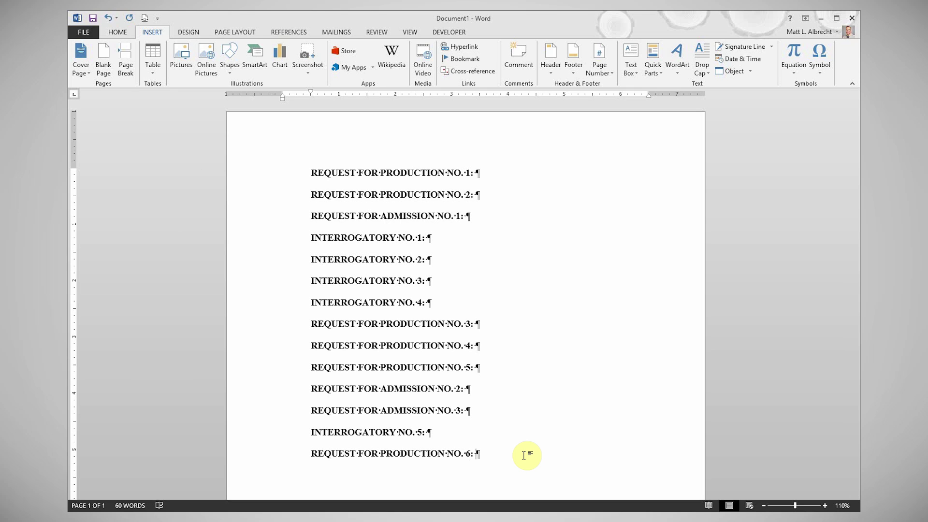
pyautogui.write('As simple as that')
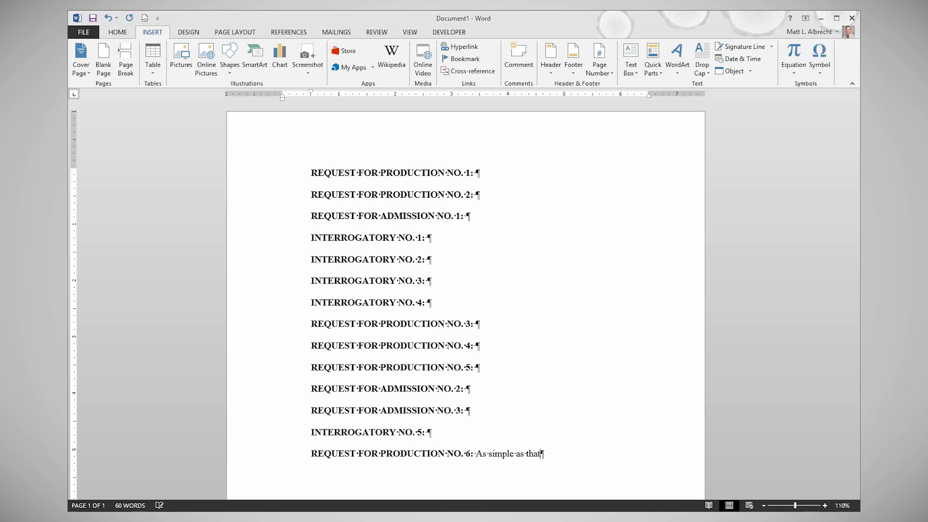
pyautogui.write(', we have excellent autonumbering.')
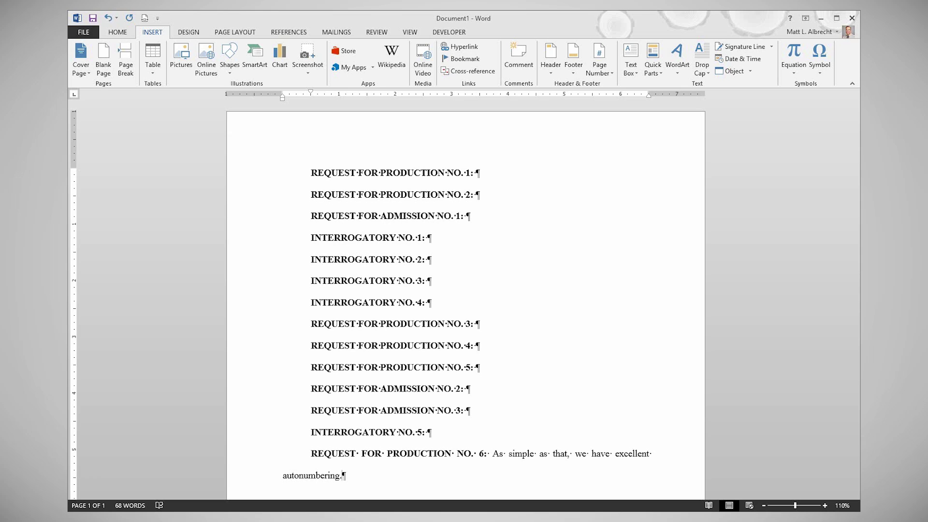